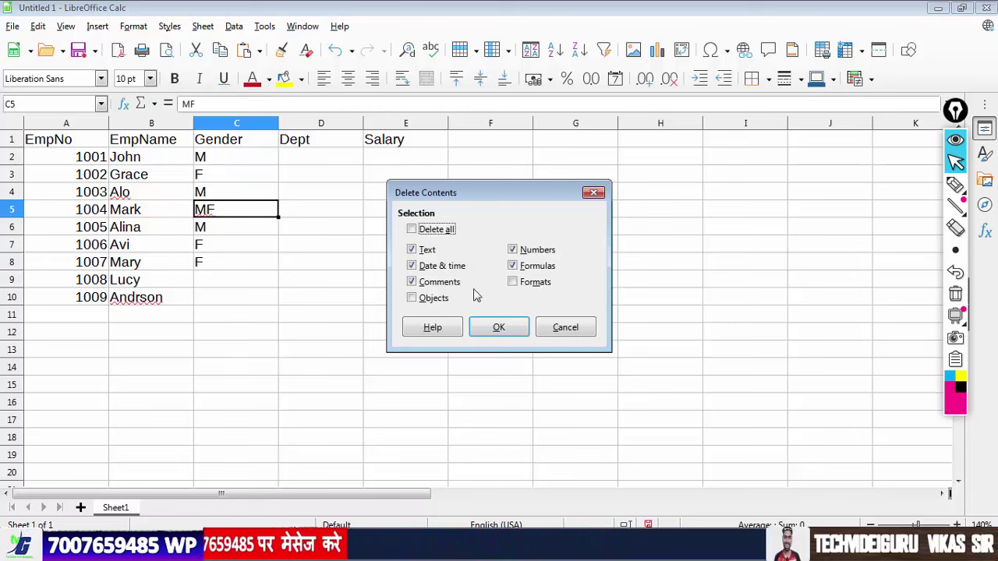
Step: Dismiss content deletion and fill the Gender entries in C5:C10 with M, F, M, F, F and M
left_click(565, 327)
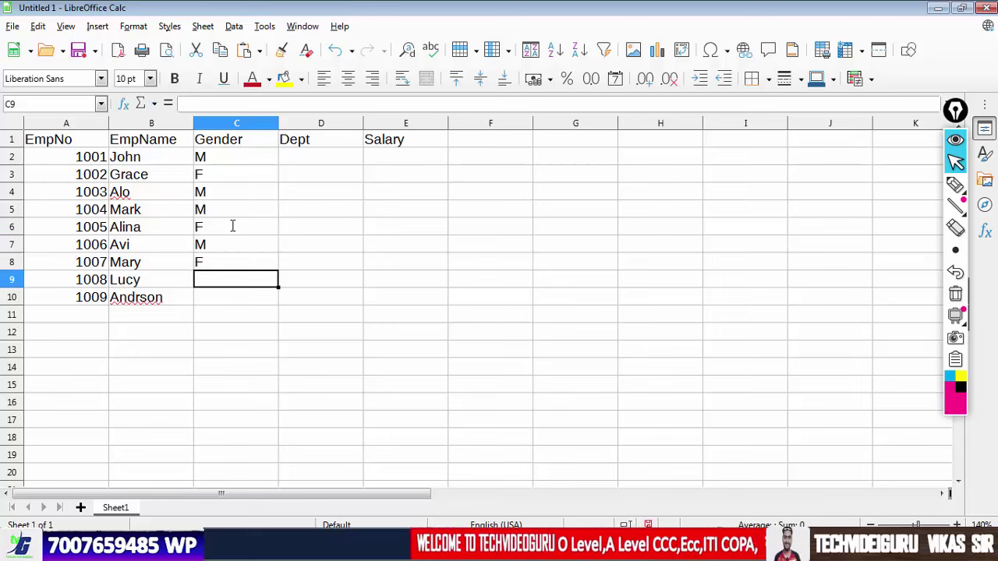
type("F")
key("Return")
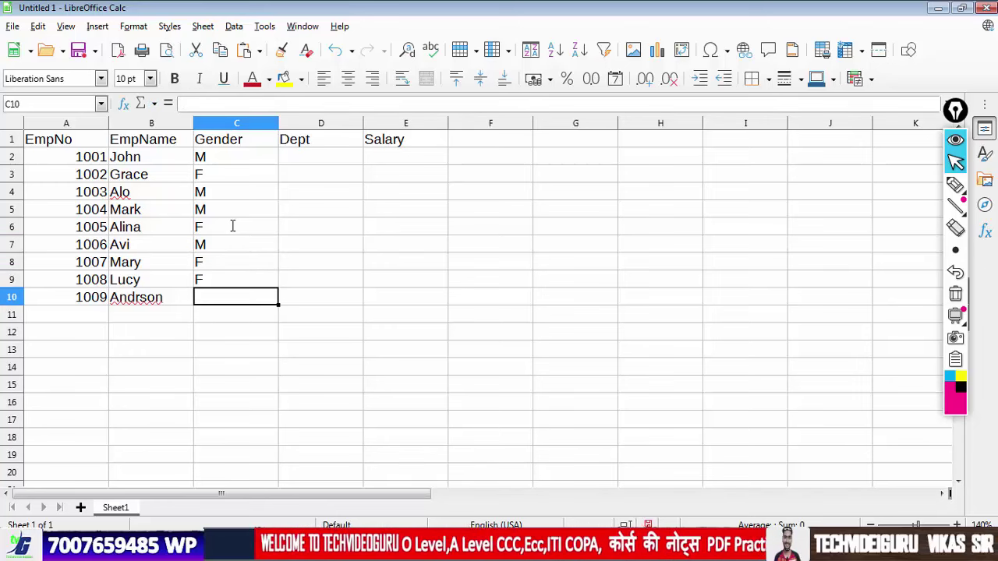
type("M")
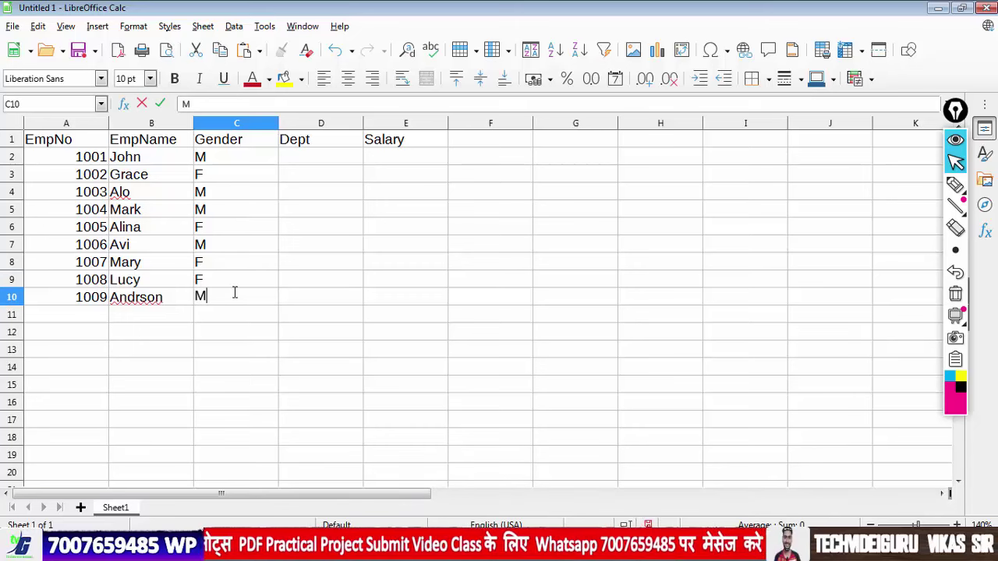
Step: Enter the departments IT, IT, CSE and ECE in D2:D5 of the Dept column
left_click(312, 160)
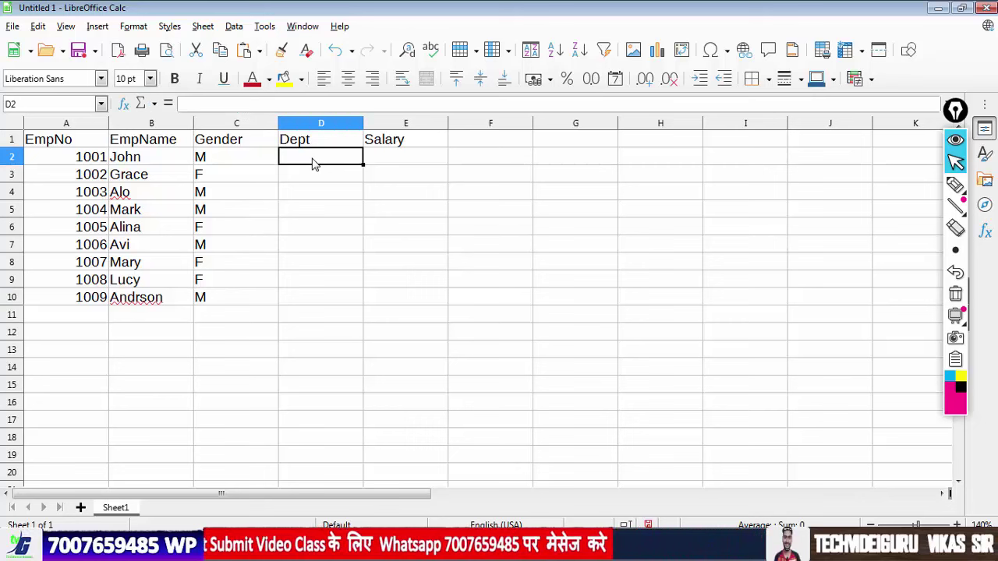
type("IT")
key("Return")
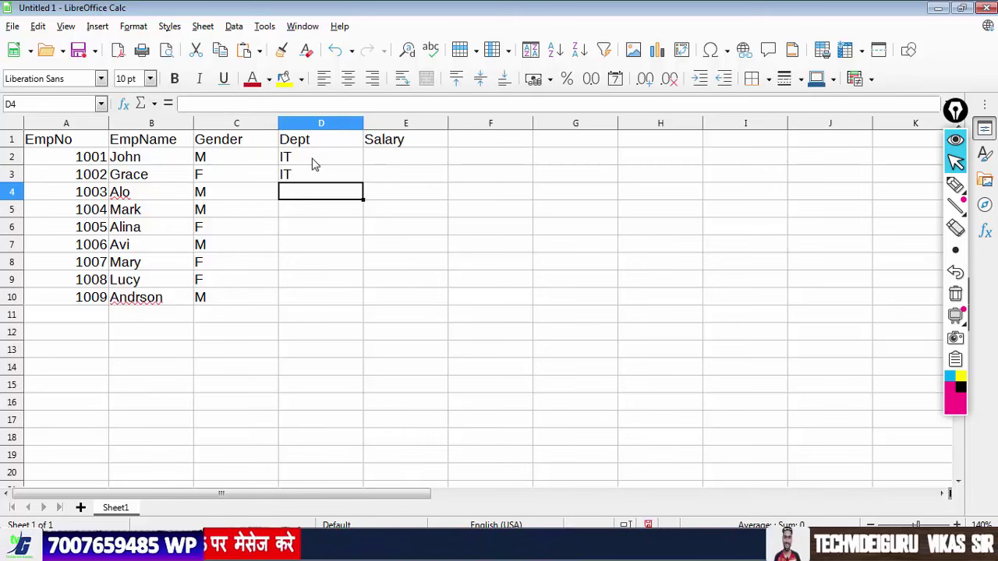
key("Return")
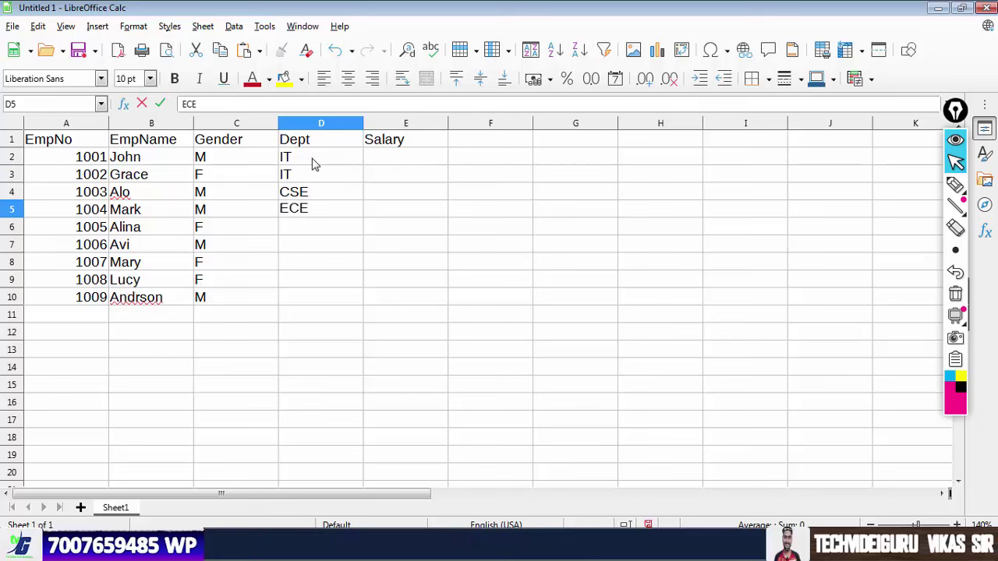
key("Return")
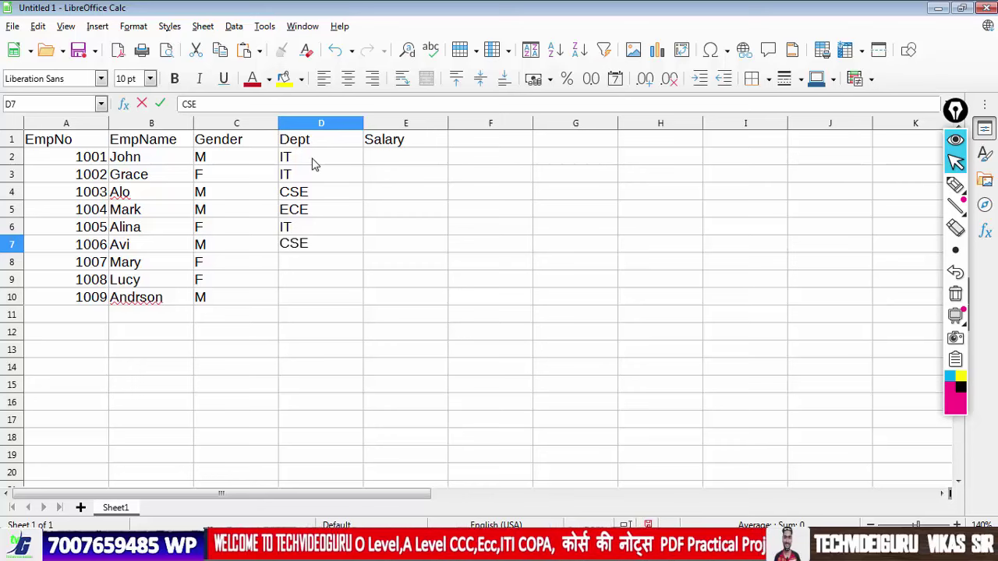
Step: Complete the Dept column with IT, CSE, IT, CSE and ECE in D6:D10
key("Return")
type("I")
key("Return")
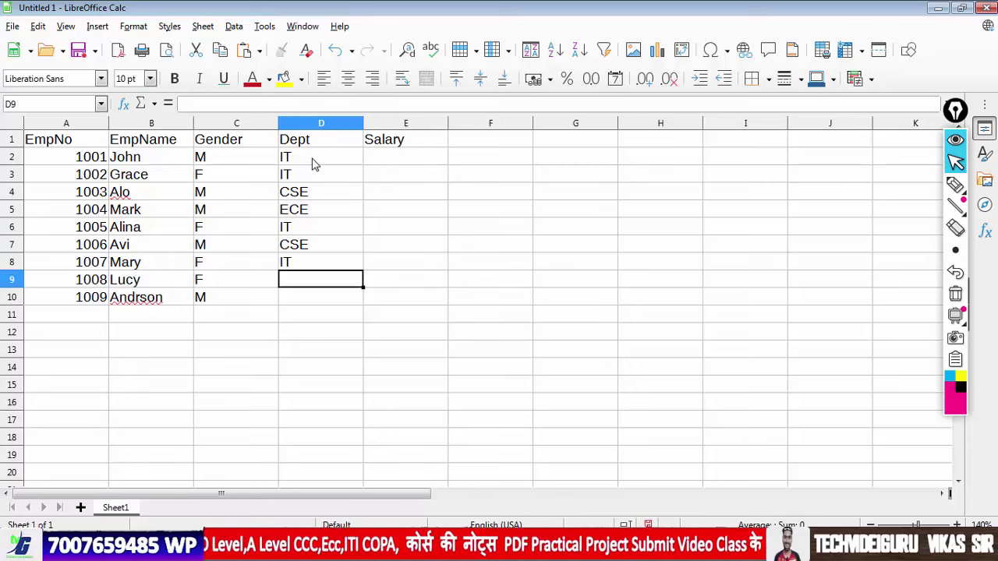
type("CSE")
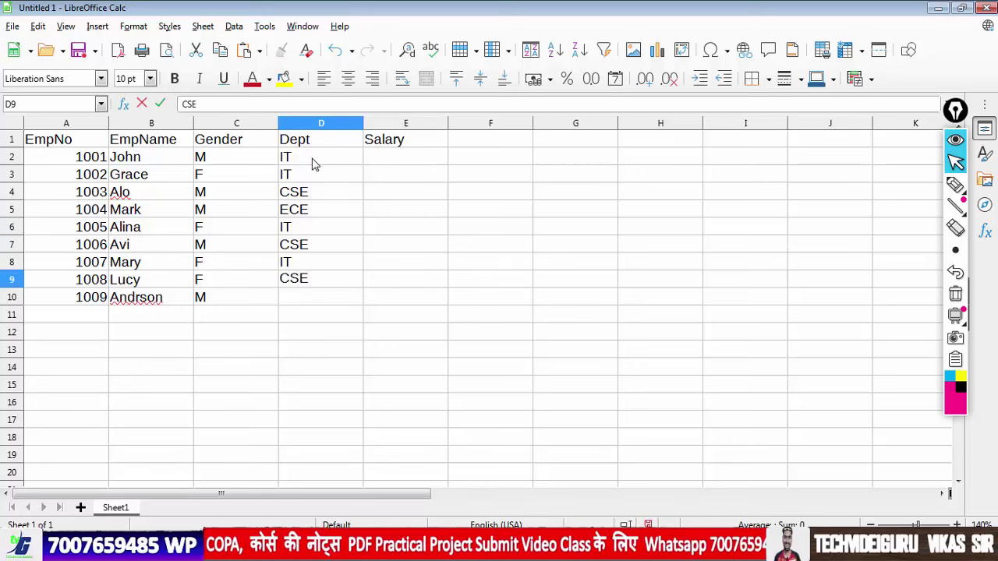
key("Return")
type("ECC")
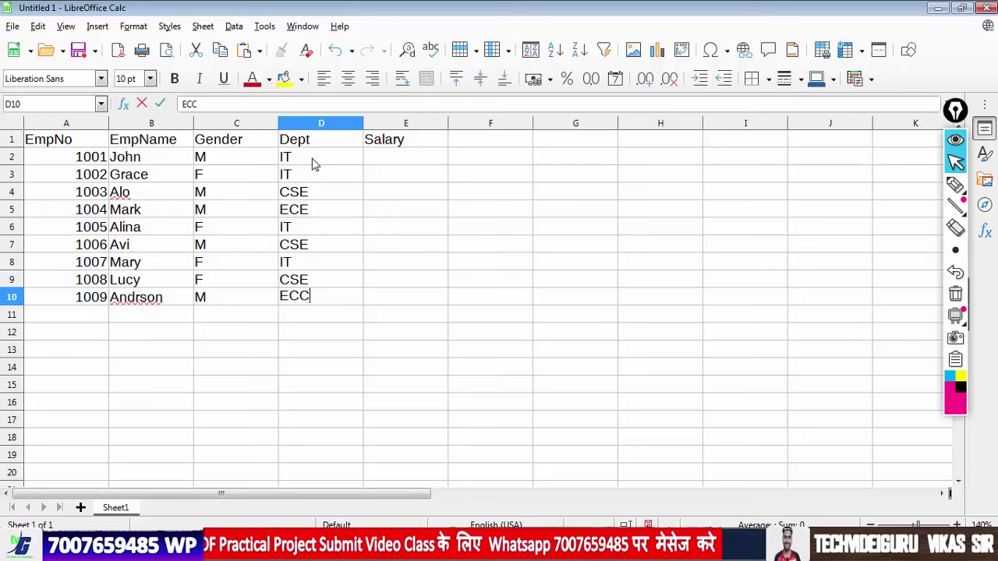
key("BackSpace")
type("E")
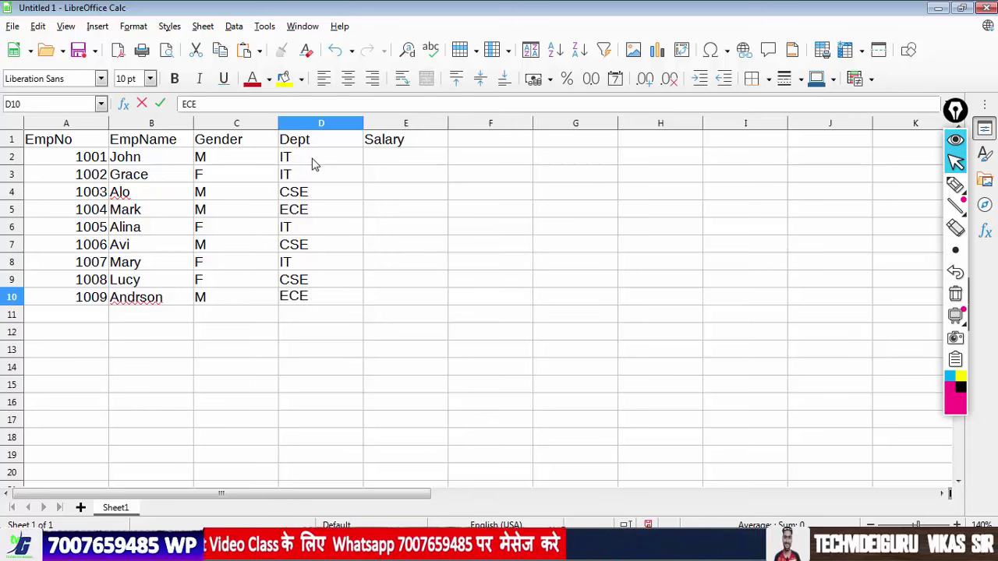
Step: Enter the salaries 33000, 23000, 21000 and 22400 in E2:E5 of the Salary column
left_click(377, 159)
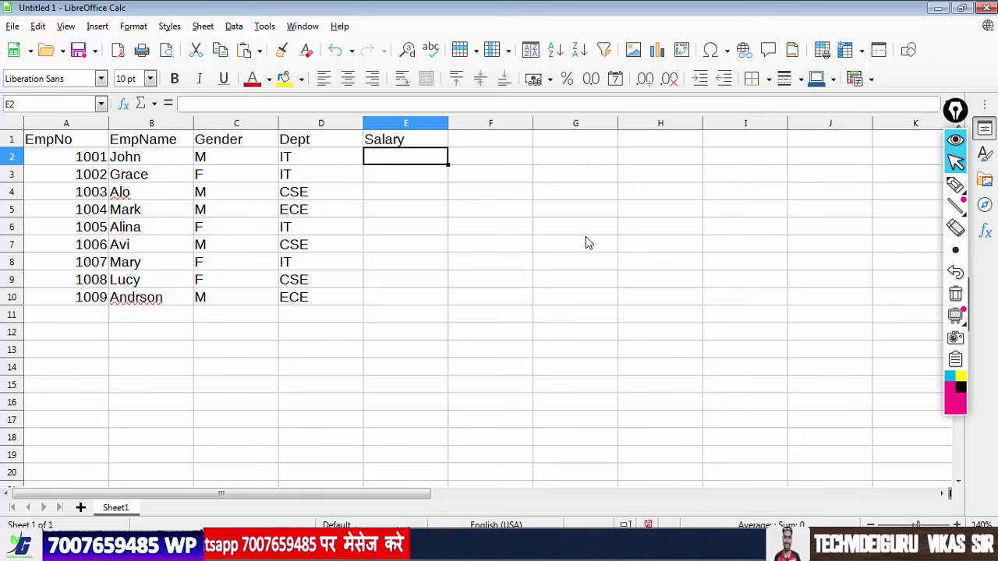
type("33000")
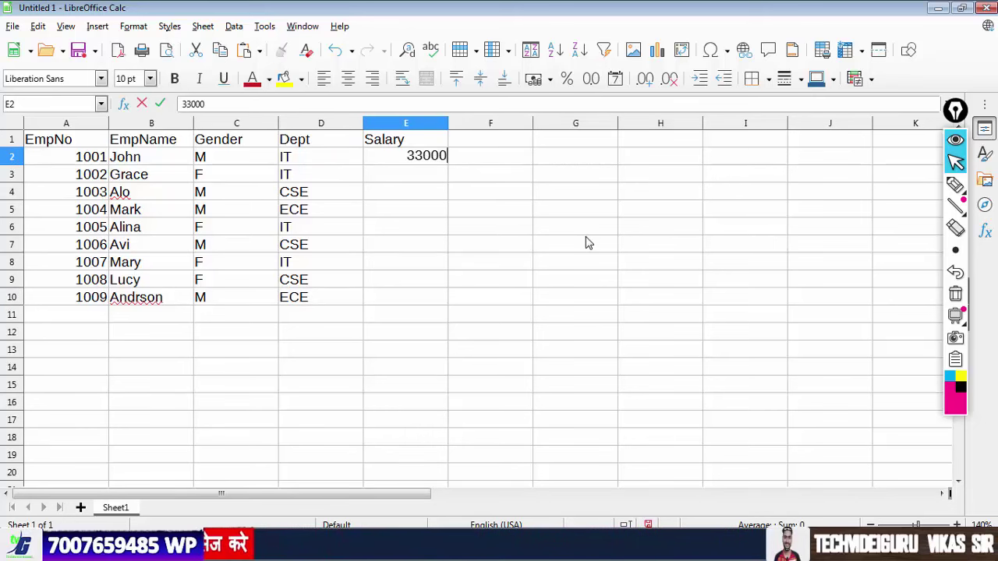
key("Return")
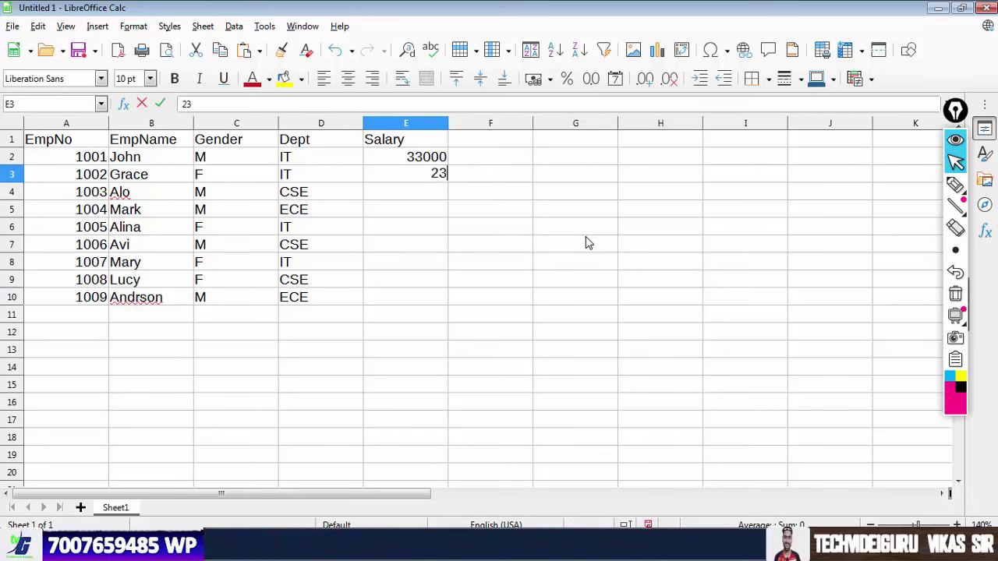
key("Return")
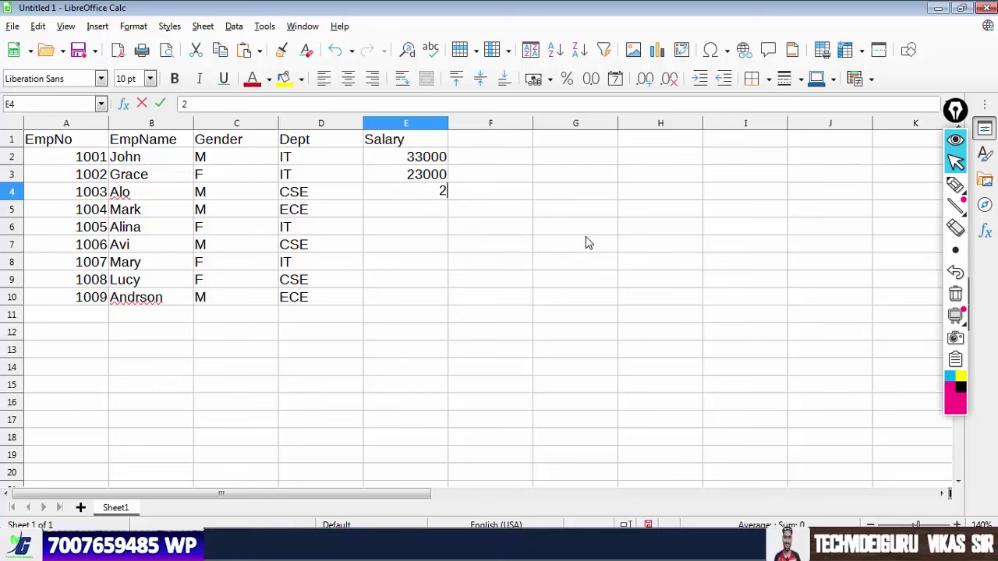
key("Return")
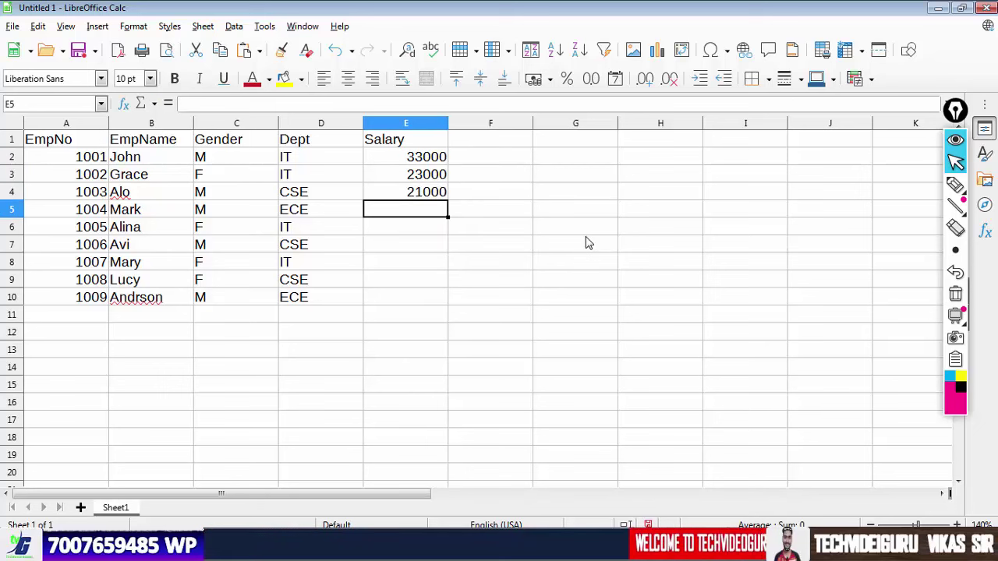
key("Return")
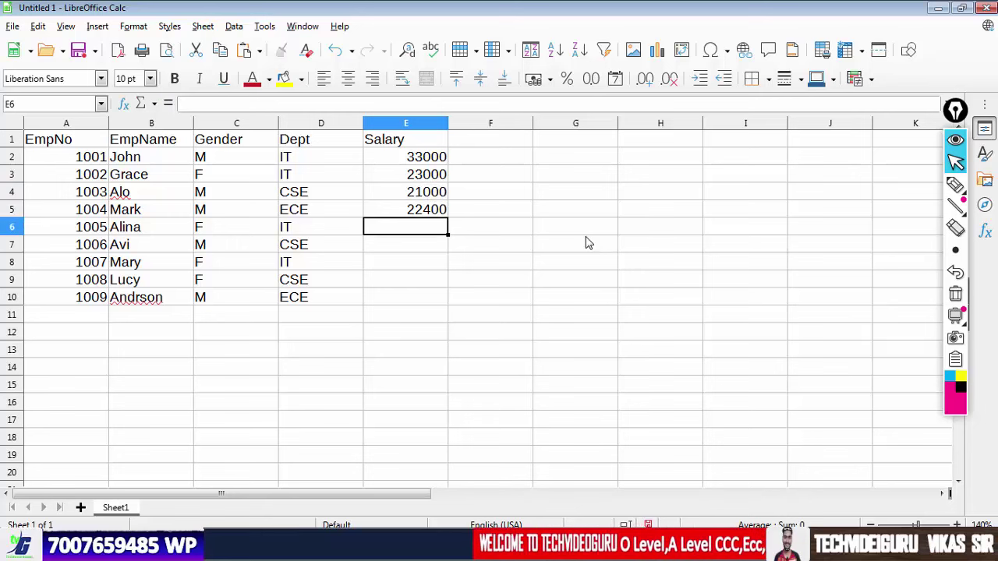
Step: Continue the Salary column with 30000, 28000, 19000 and 26000 in E6:E9
type("30000")
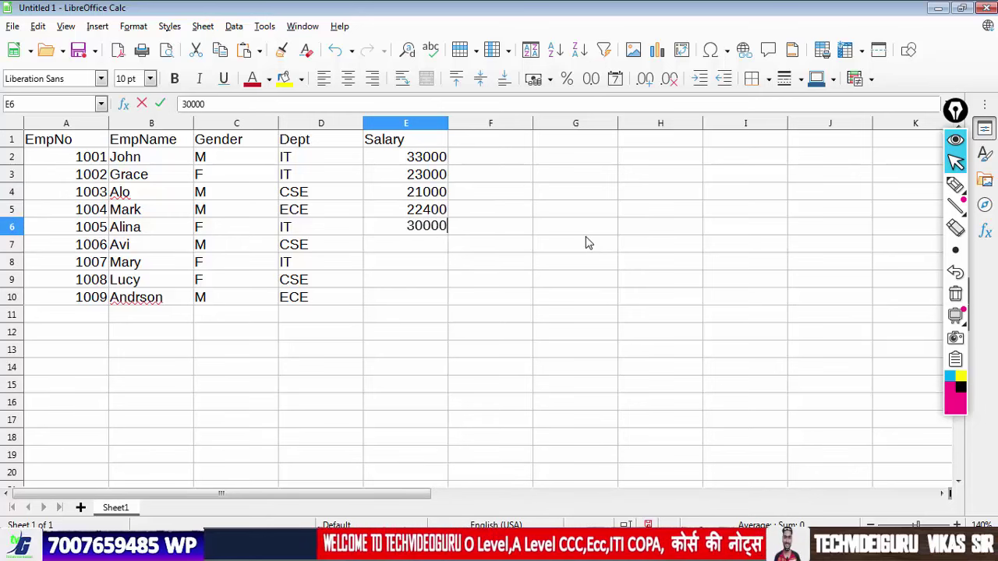
key("Return")
type("2")
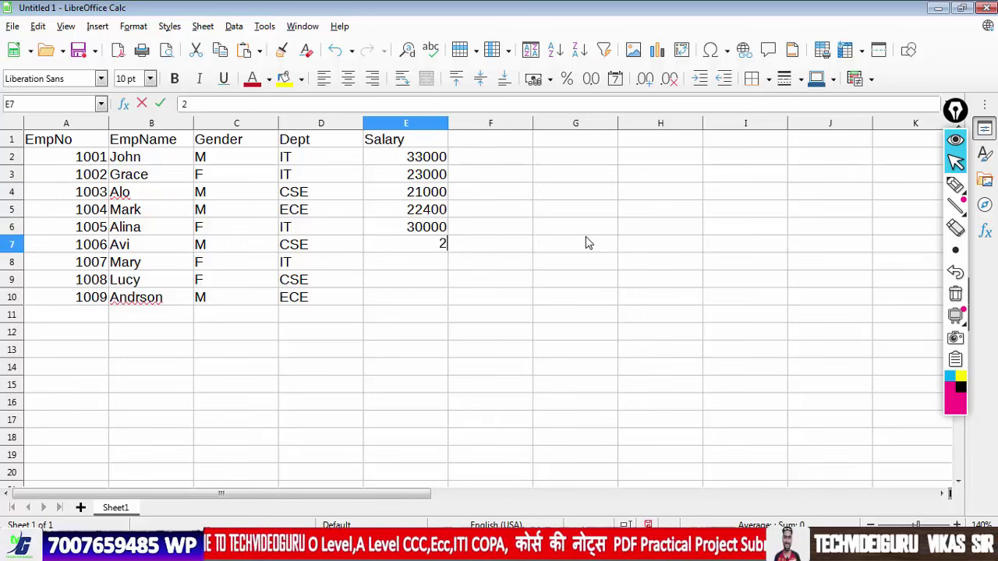
type("8000")
key("Return")
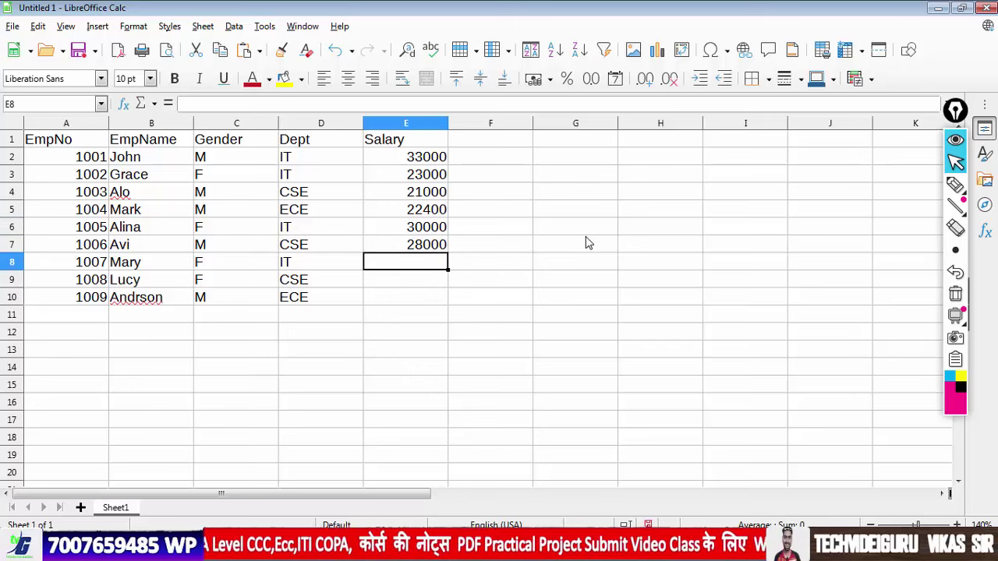
type("19000")
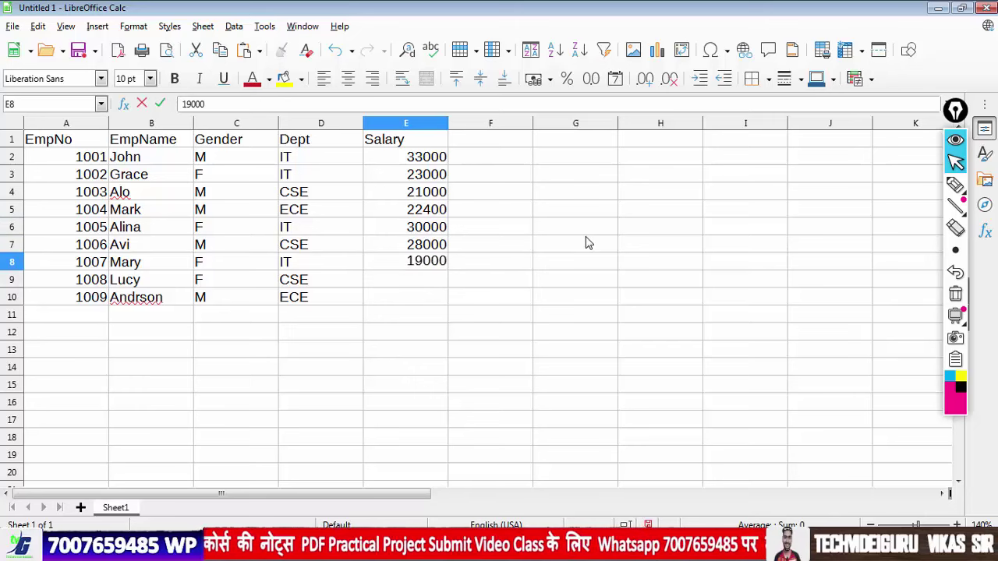
key("Return")
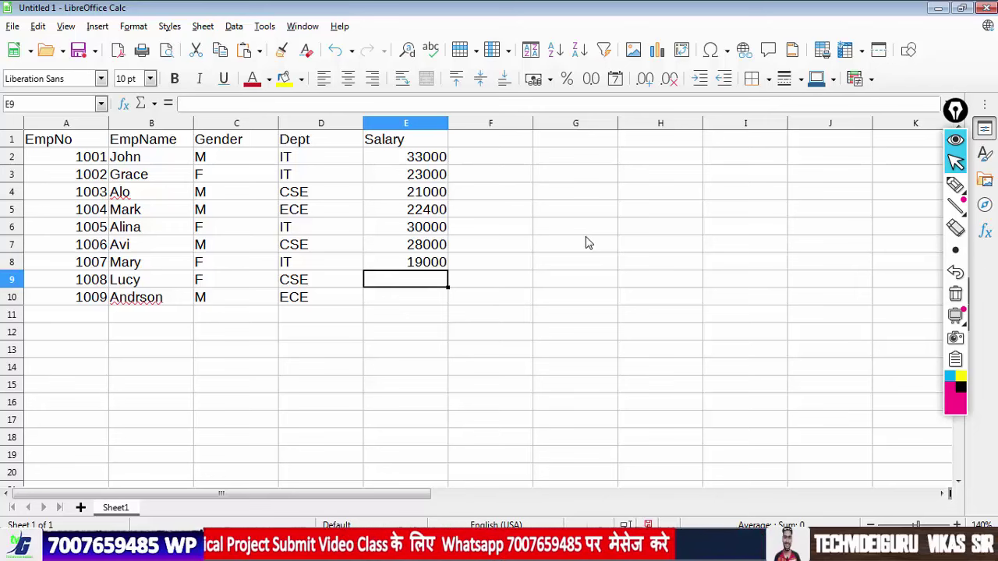
type("26000")
key("Return")
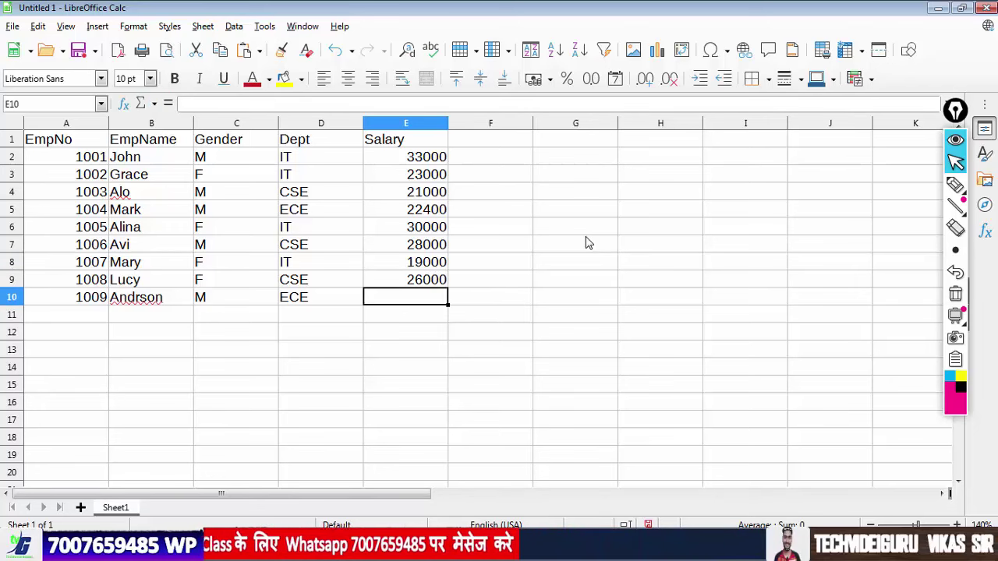
Step: Enter the last salary, 33000, in E10, cancelling the content deletion for the cell below
key("Return")
key("BackSpace")
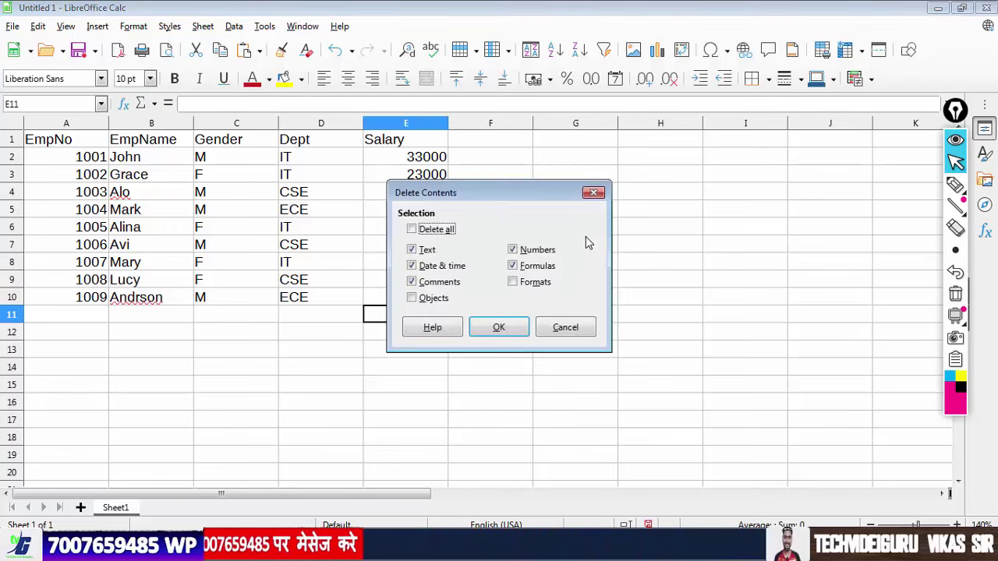
left_click(564, 327)
double_click(433, 305)
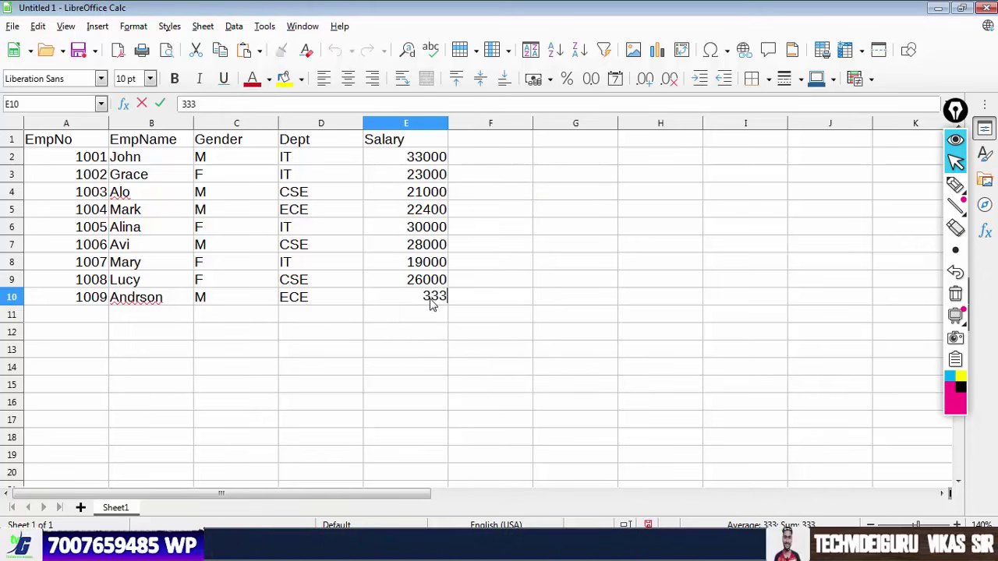
left_click(552, 244)
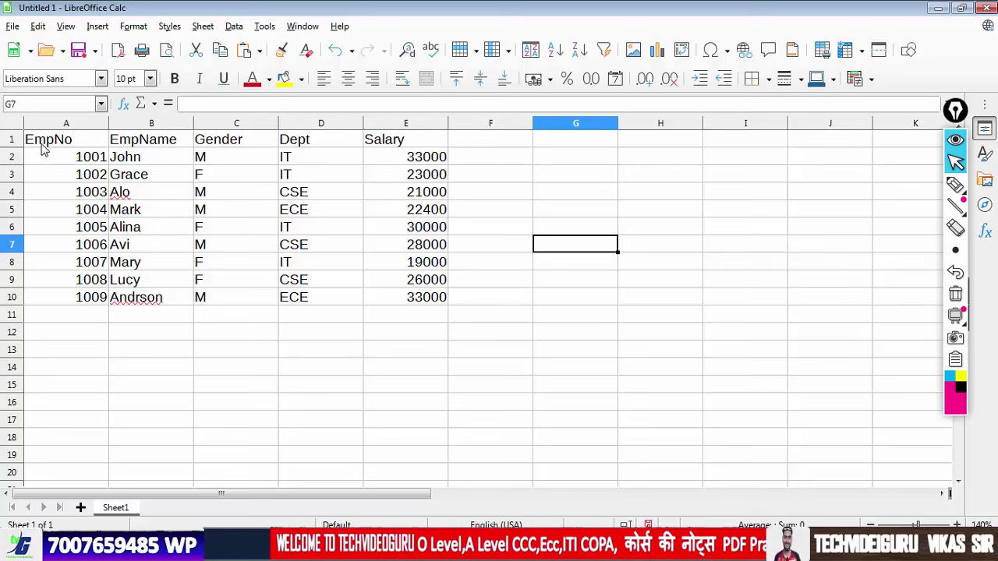
Step: Centre the contents of the employee table A1:E10 horizontally and make its header row bold
left_click_drag(43, 147, 388, 297)
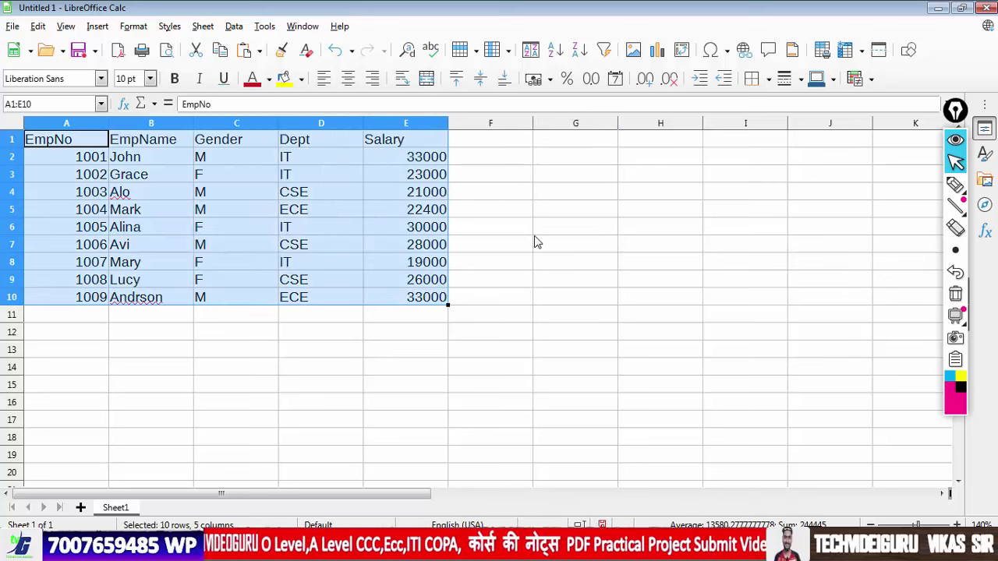
left_click(348, 78)
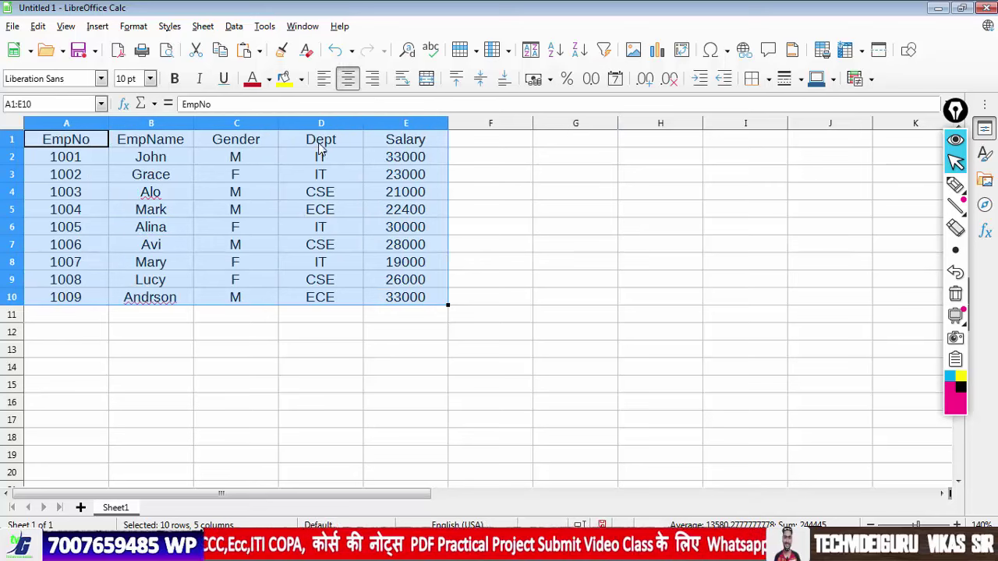
left_click(319, 192)
left_click_drag(59, 140, 394, 139)
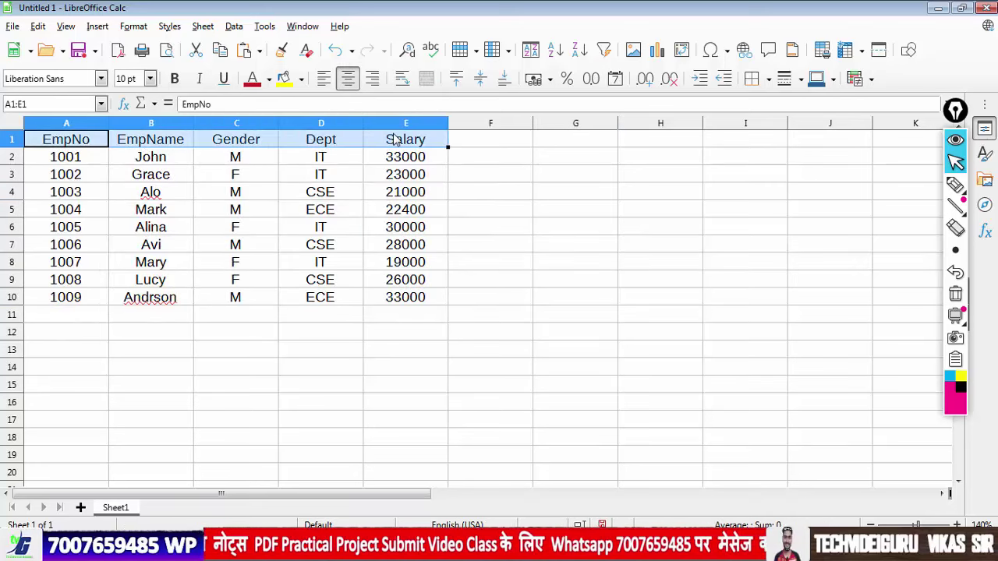
left_click(174, 79)
left_click(542, 226)
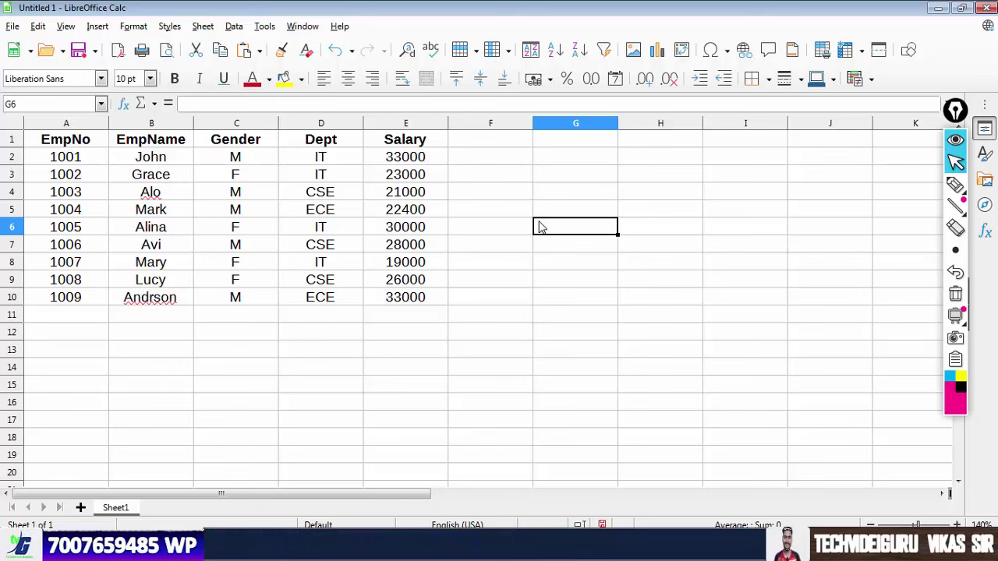
left_click(409, 342)
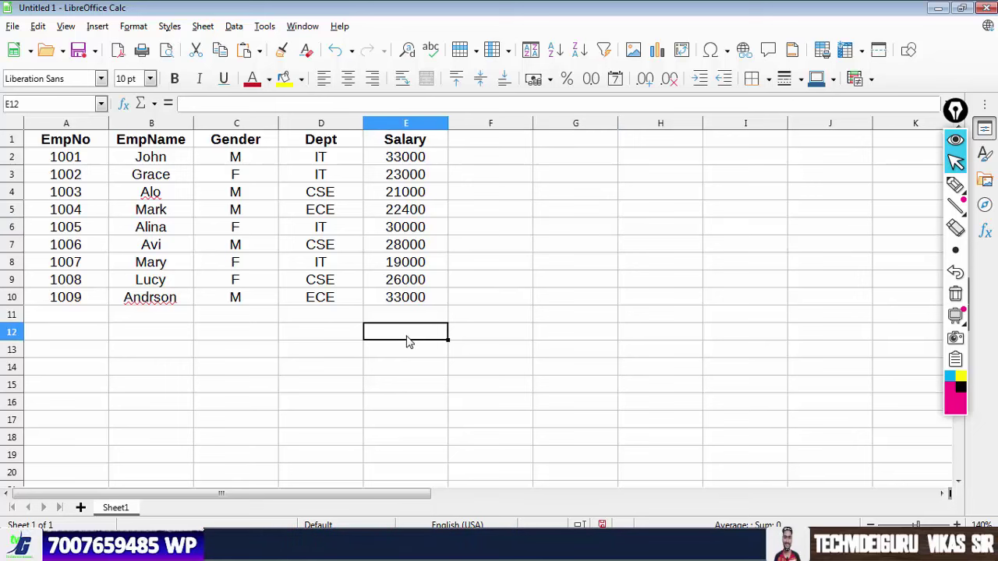
left_click(63, 340)
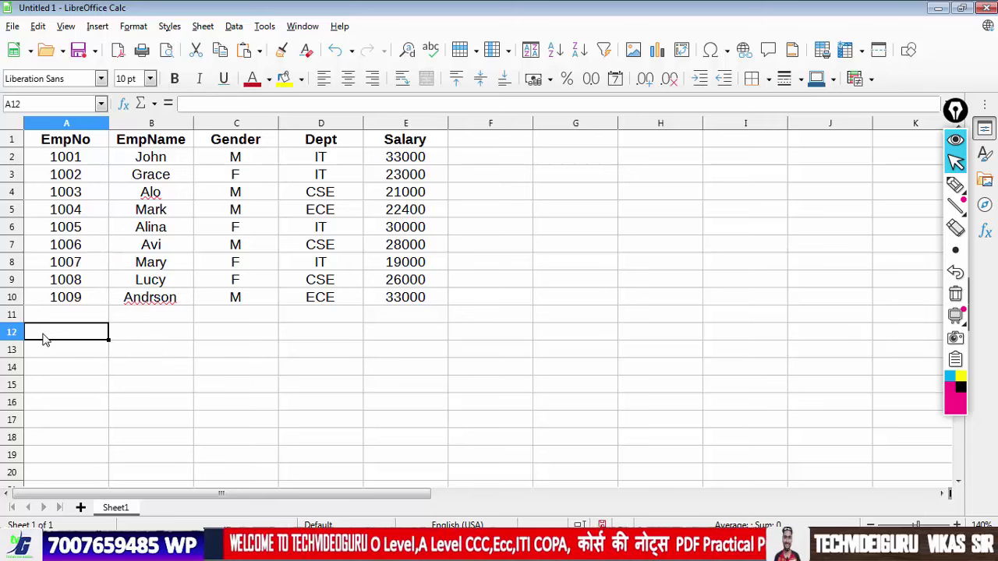
left_click_drag(44, 339, 307, 334)
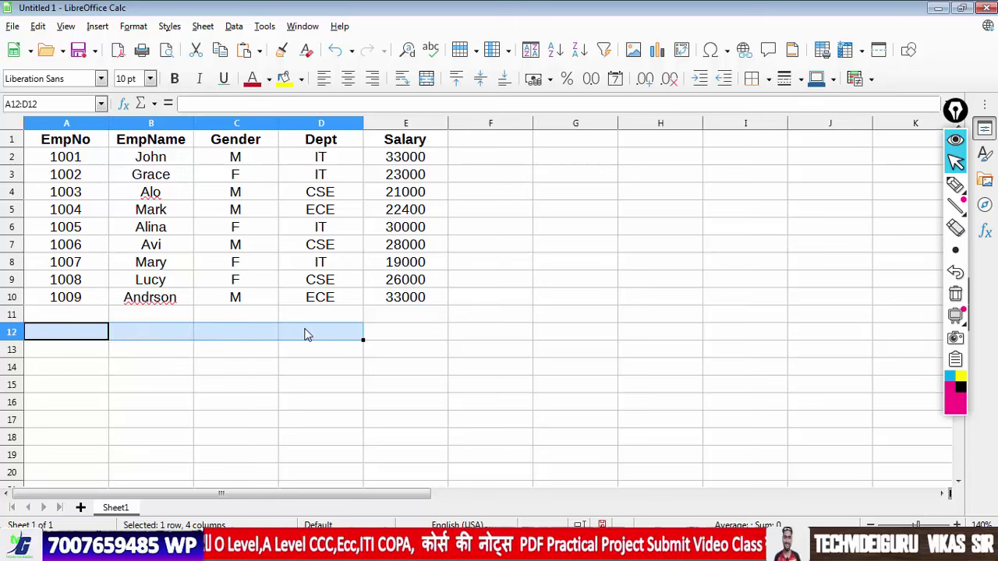
left_click(390, 335)
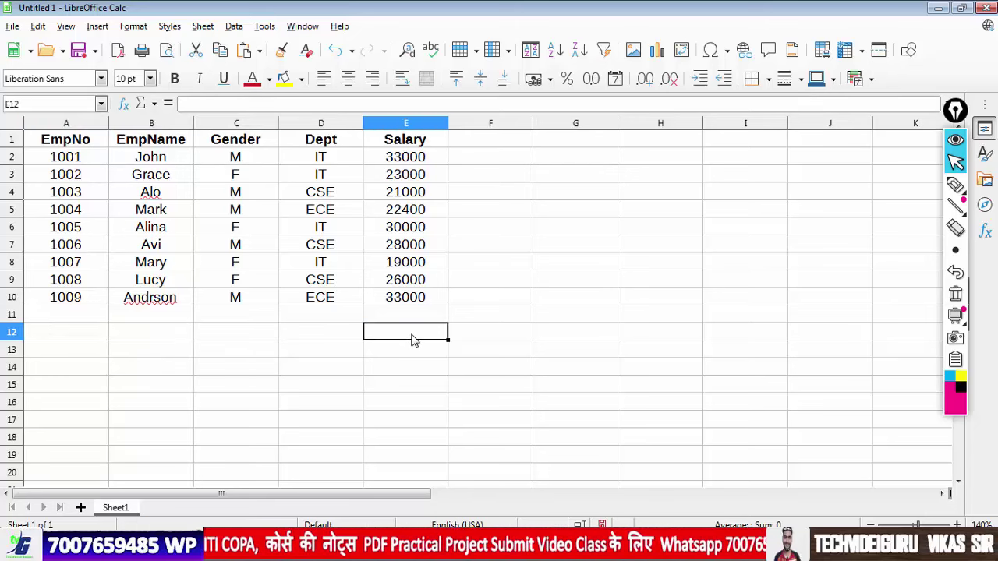
Step: Merge and centre cells A12:D12 and enter the label TOTAL NO OF EMPLOYEES in the merged cell
left_click_drag(35, 340, 305, 334)
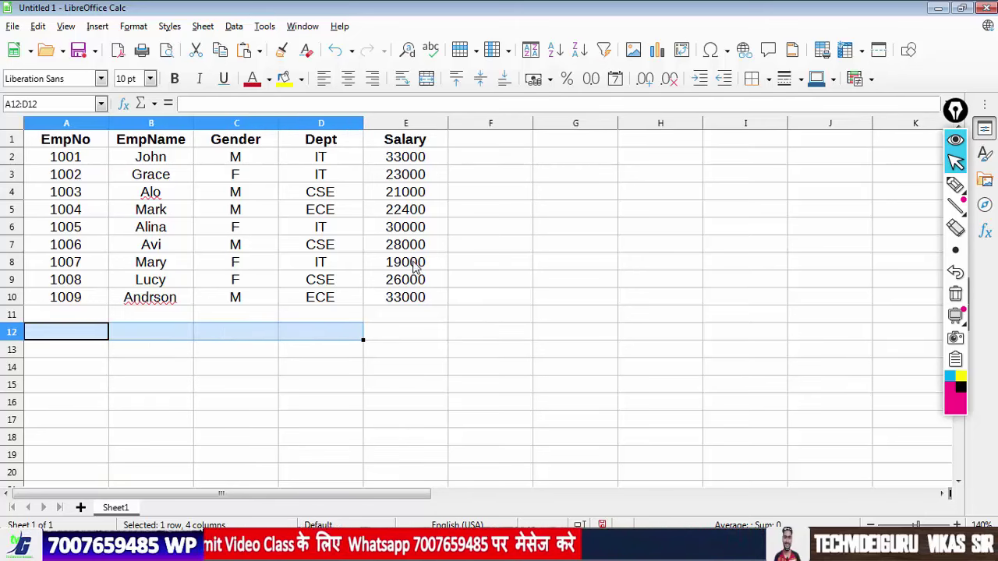
left_click(426, 80)
double_click(204, 335)
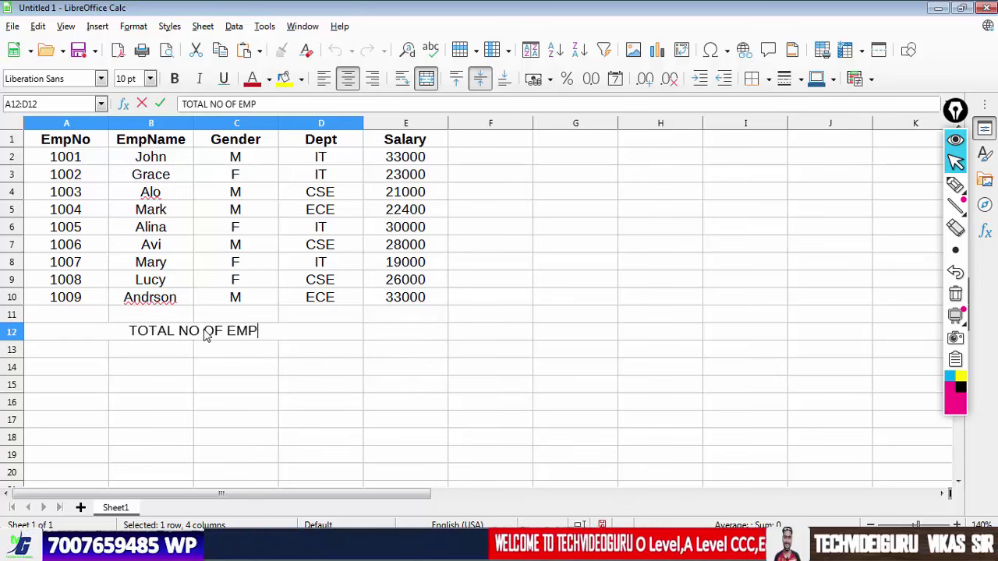
type("L")
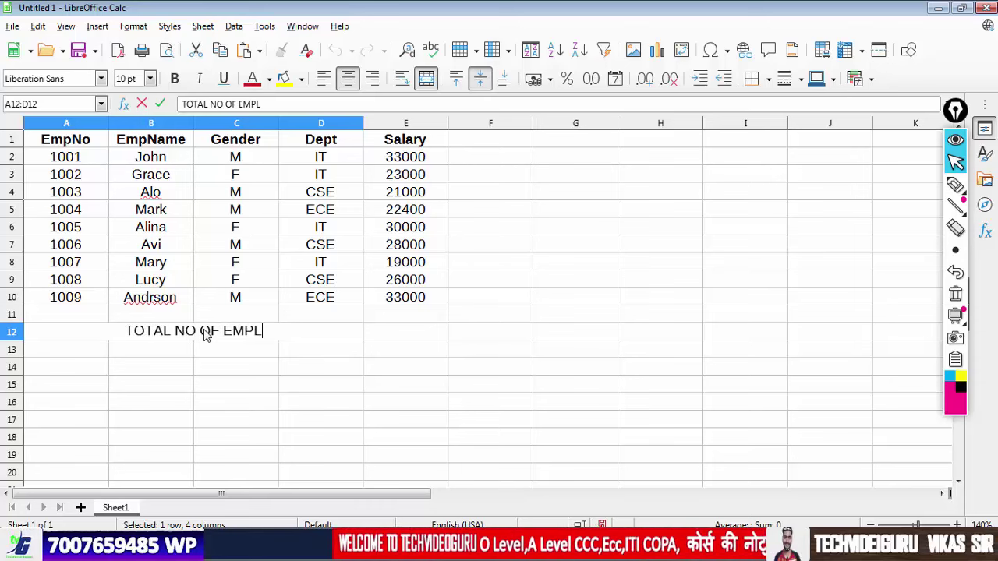
type("OYEES")
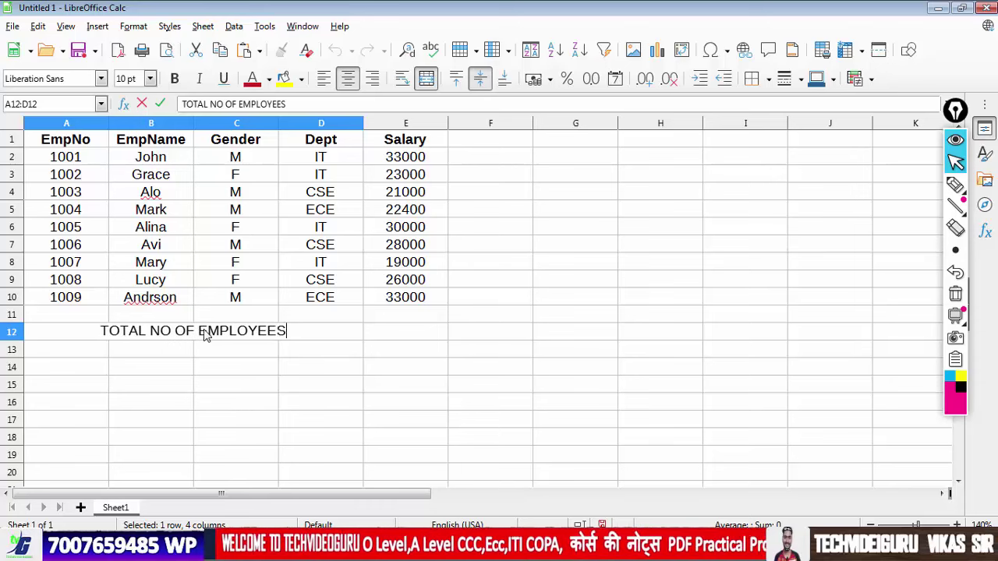
Step: Begin a formula in E12, beside the TOTAL NO OF EMPLOYEES label
left_click(412, 337)
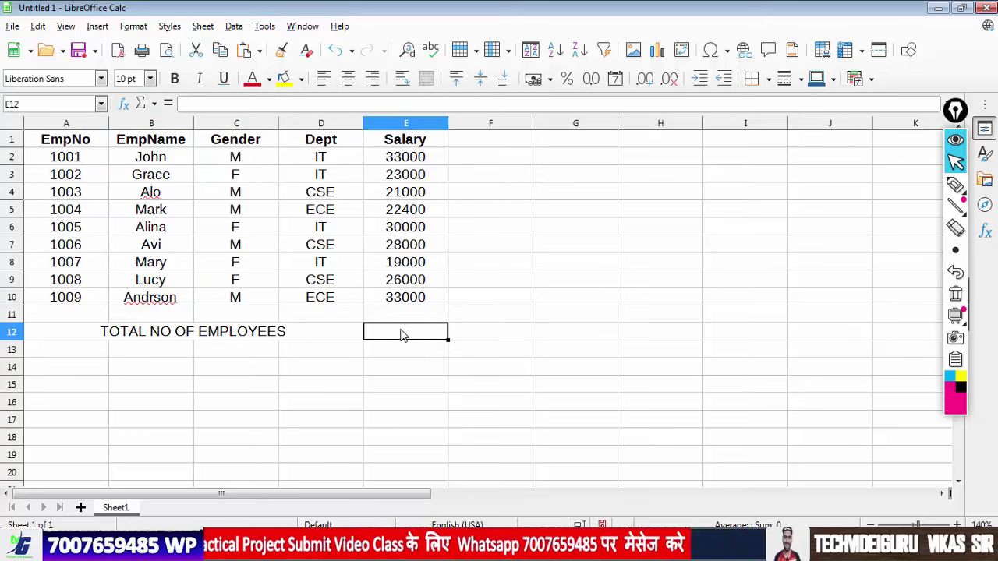
type("=")
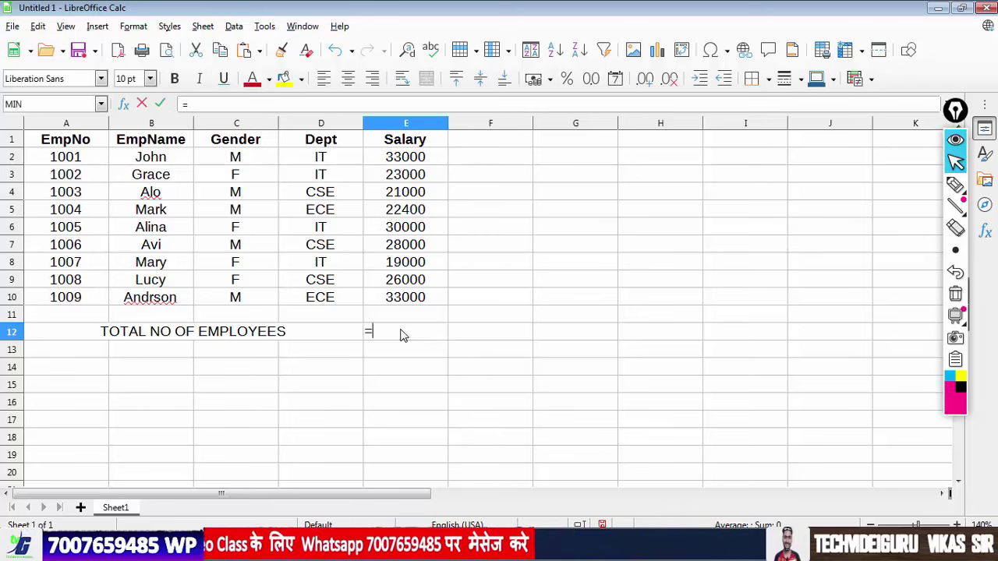
type("SUM")
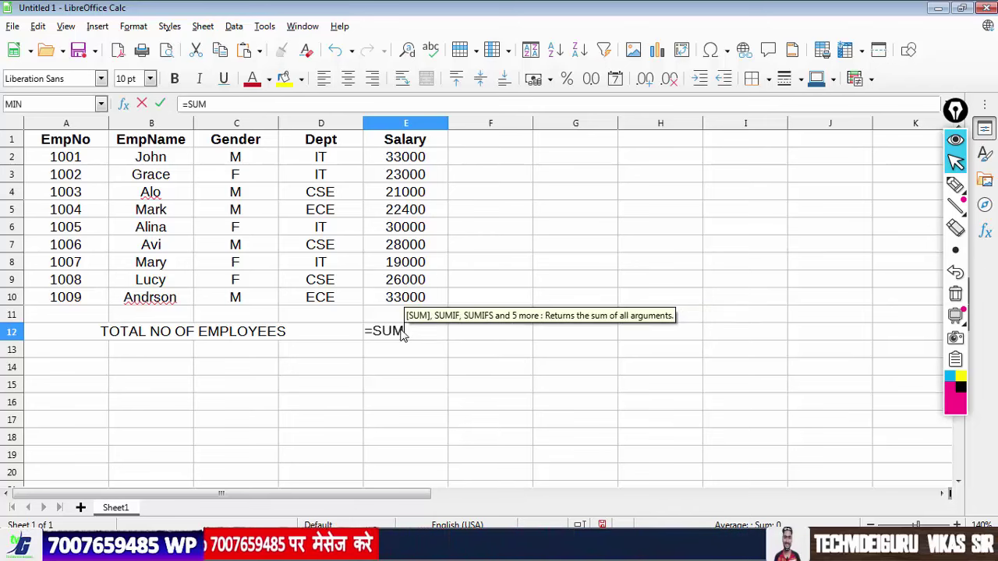
type("(")
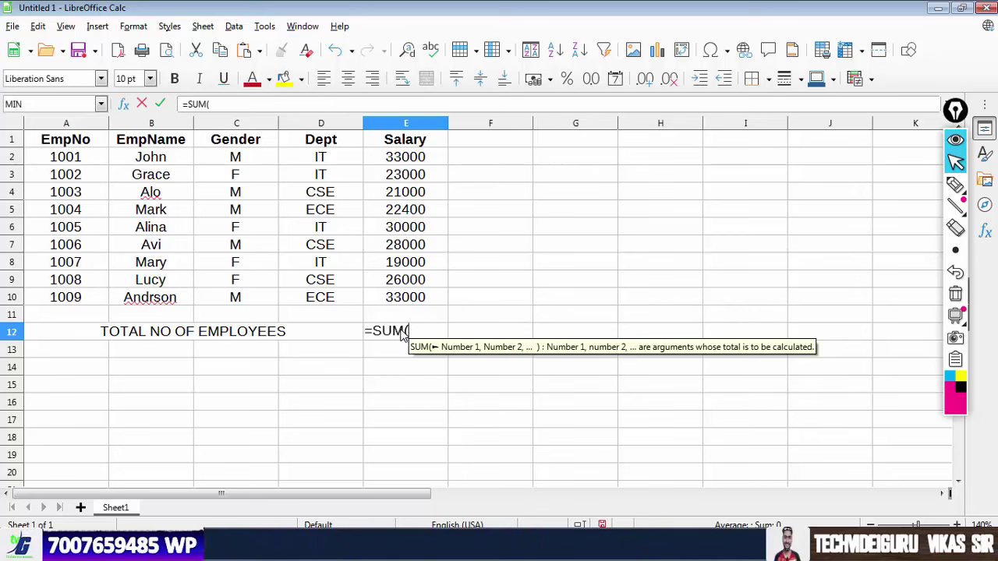
key("BackSpace")
key("BackSpace")
key("BackSpace")
key("BackSpace")
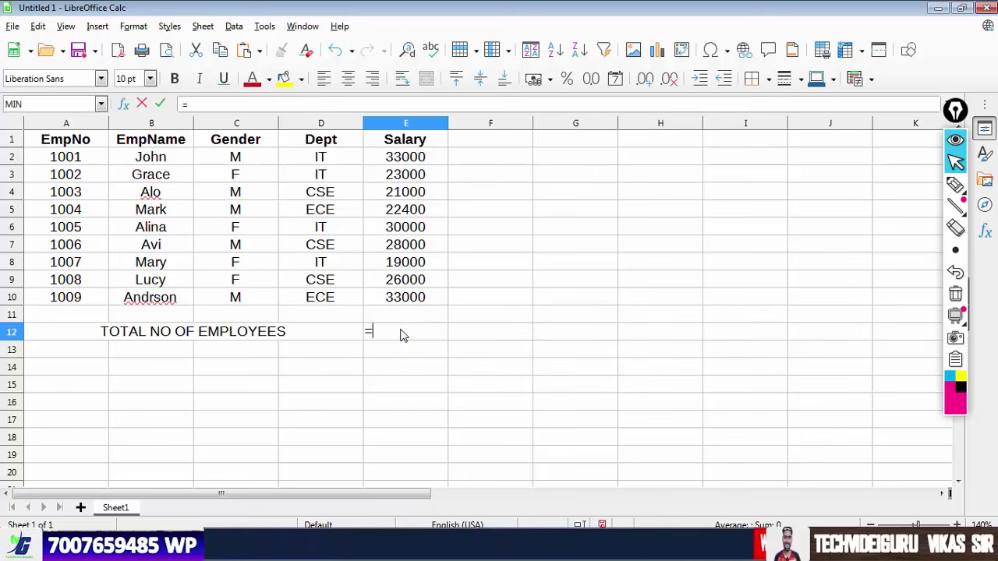
Step: Complete the formula in E12 as =COUNT(A2:A10) to count the employee numbers
type("COUNT")
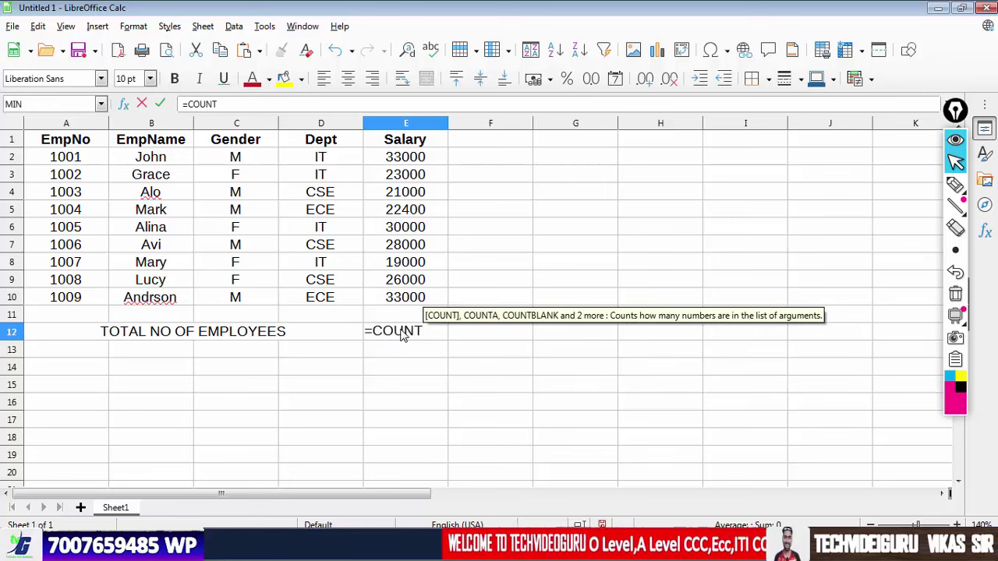
type("(")
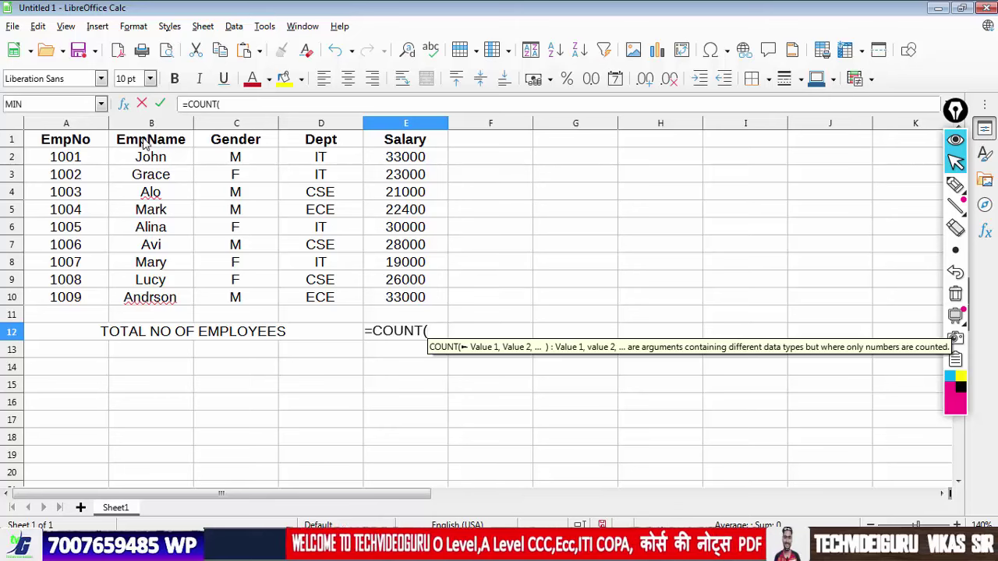
left_click_drag(73, 160, 82, 300)
type(")")
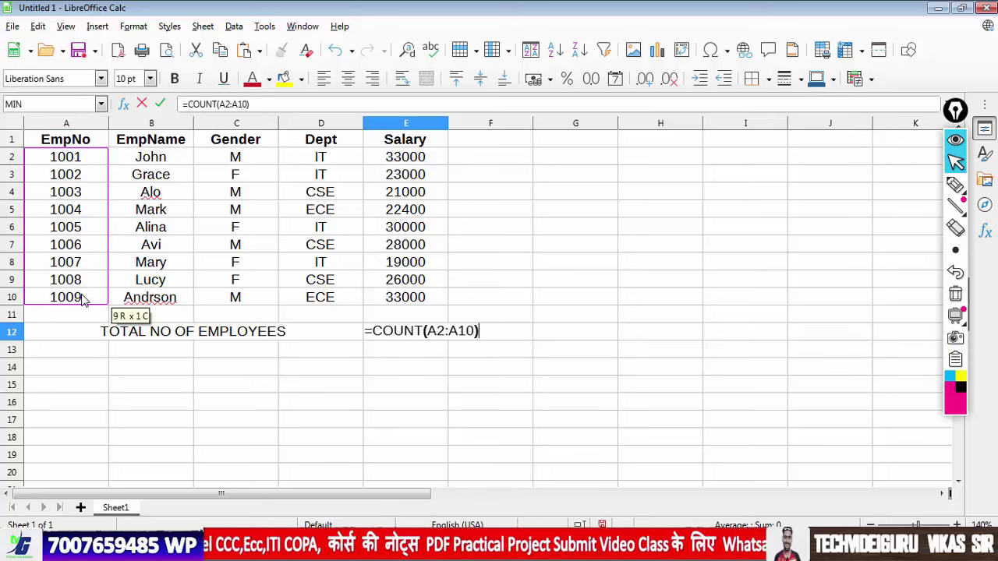
key("Return")
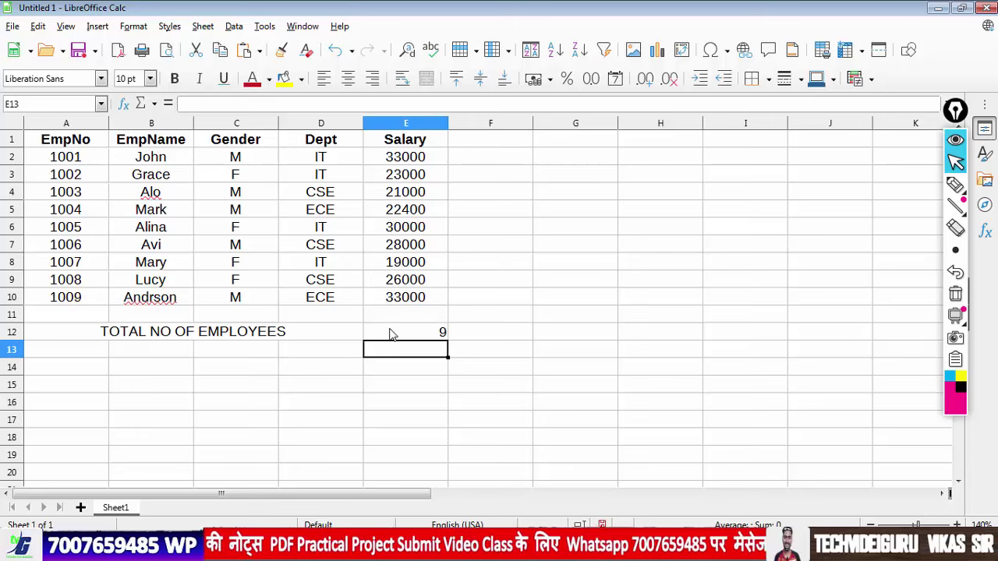
Step: Left-align the TOTAL NO OF EMPLOYEES label in the merged cell A12:D12
left_click(392, 334)
left_click(216, 341)
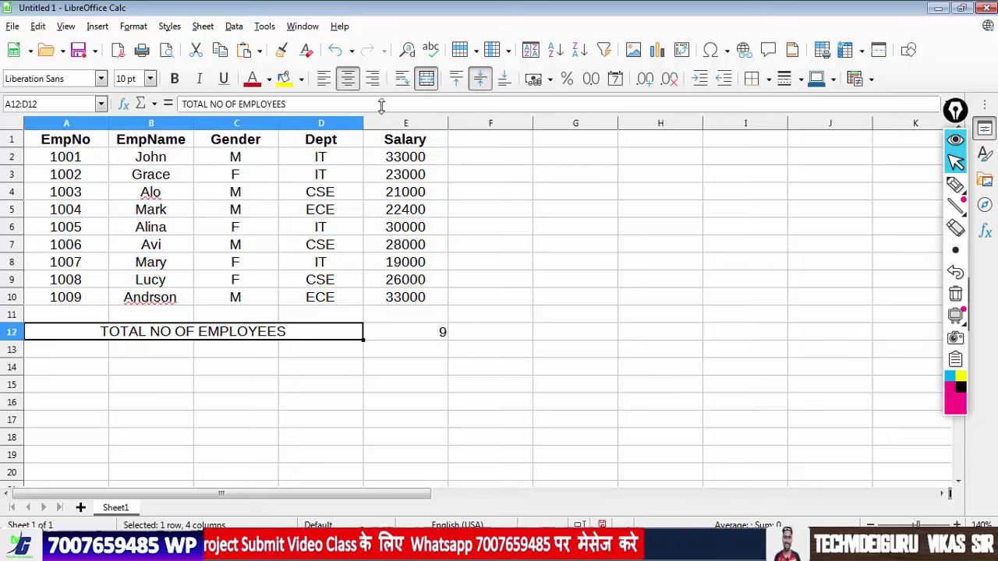
left_click(324, 78)
left_click(440, 333)
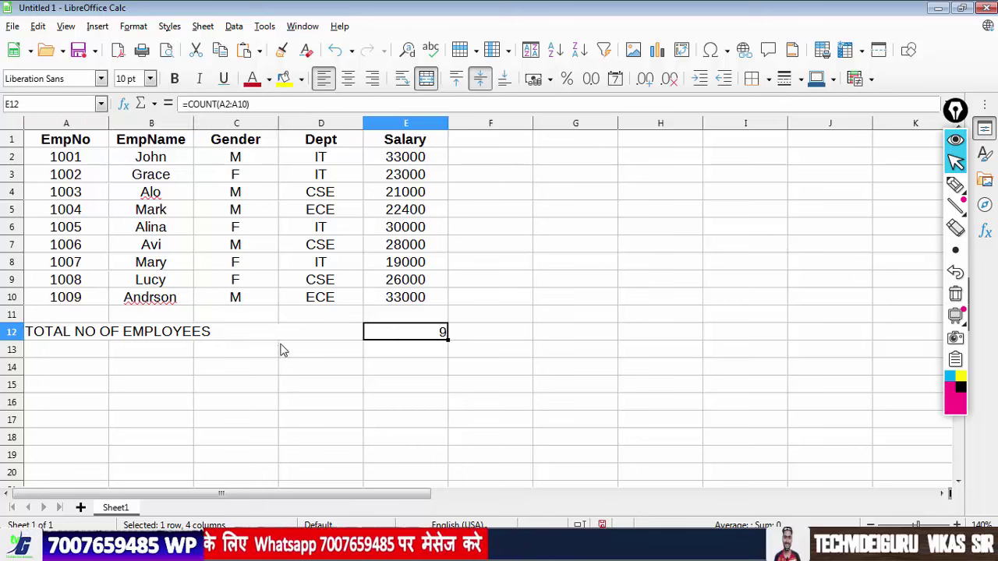
Step: Merge cells A13:D13 and enter the label TOTAL SALARY OF FEMALE EMPLOYEE there, left-aligned
left_click_drag(61, 351, 291, 353)
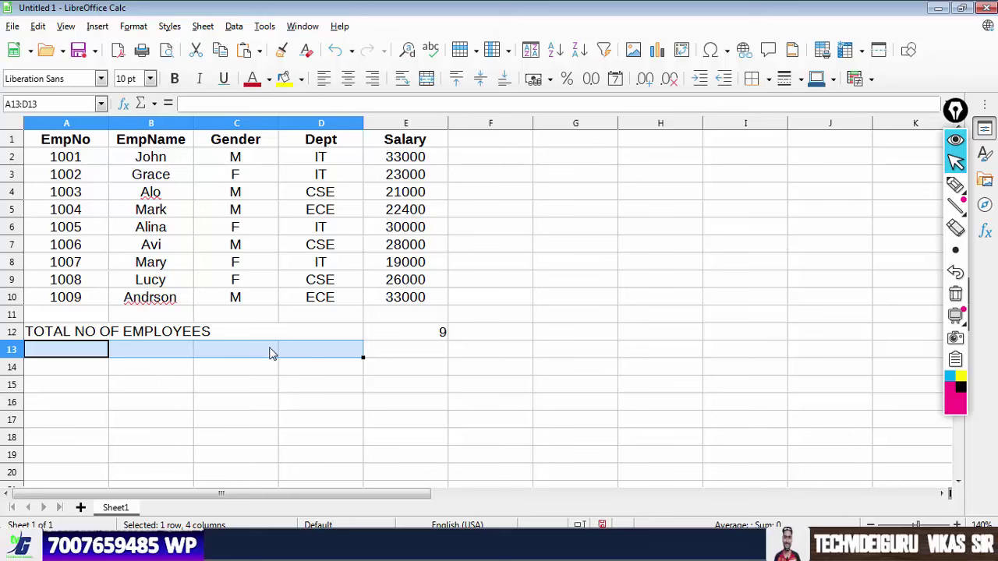
left_click(426, 81)
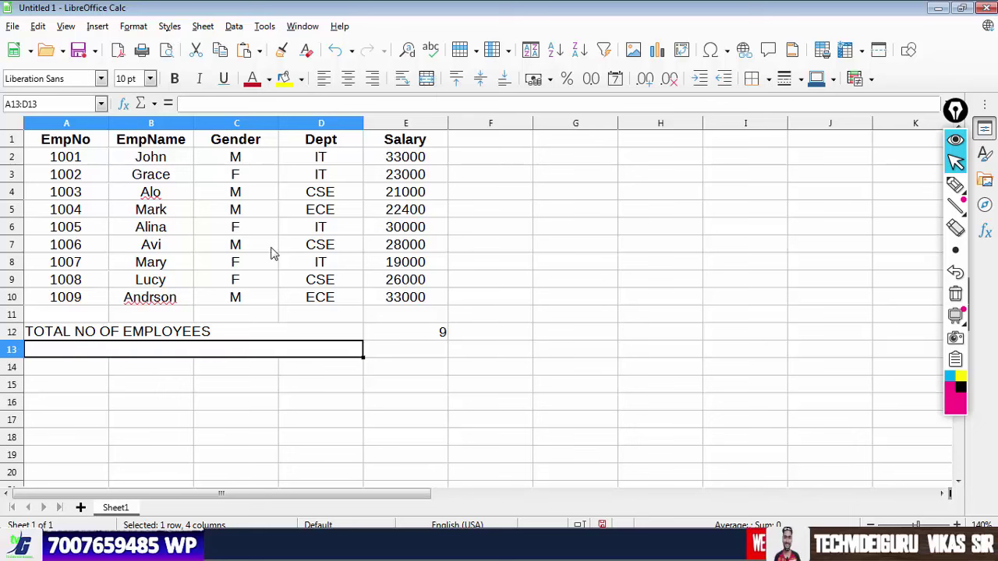
double_click(173, 350)
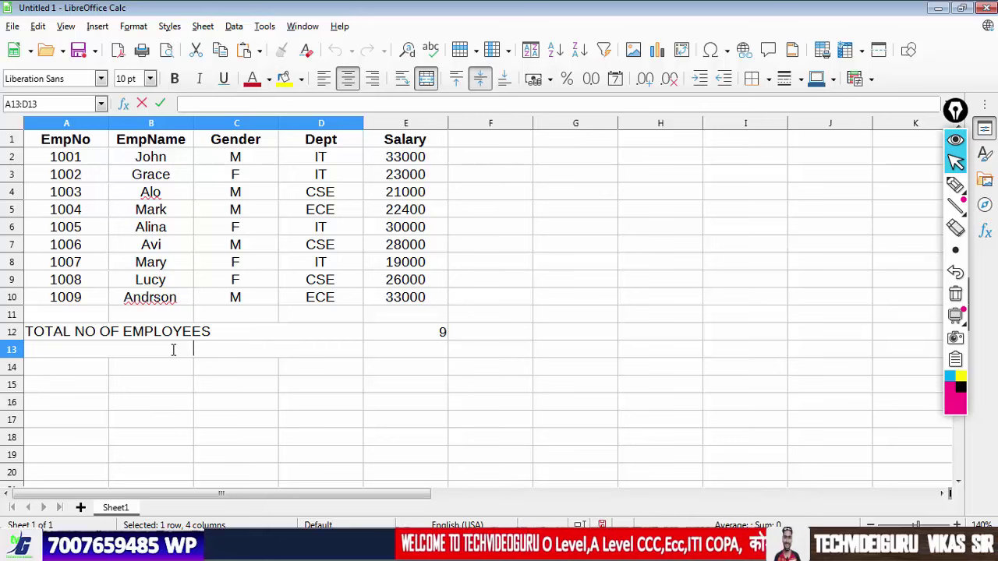
type("T")
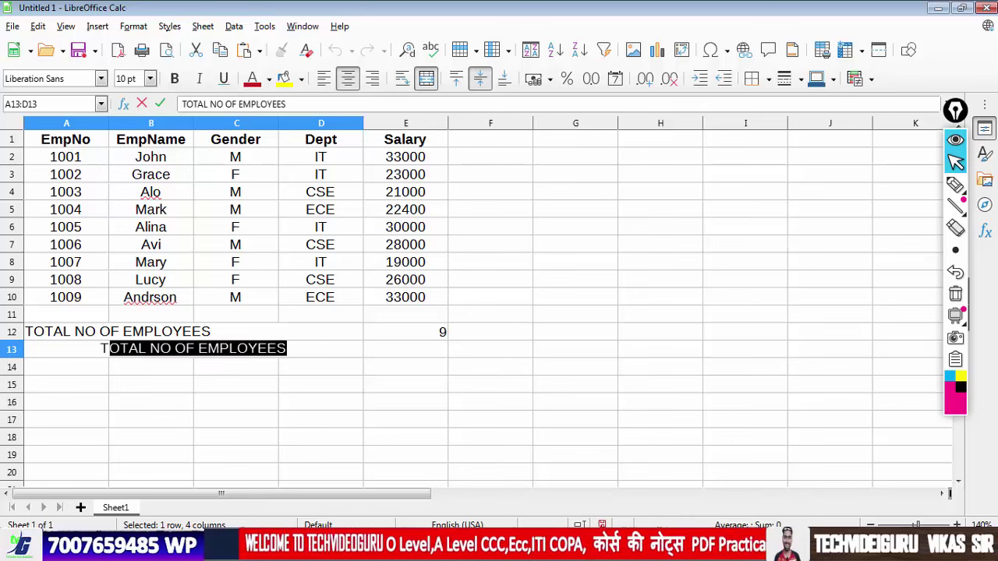
type("OTAL SA")
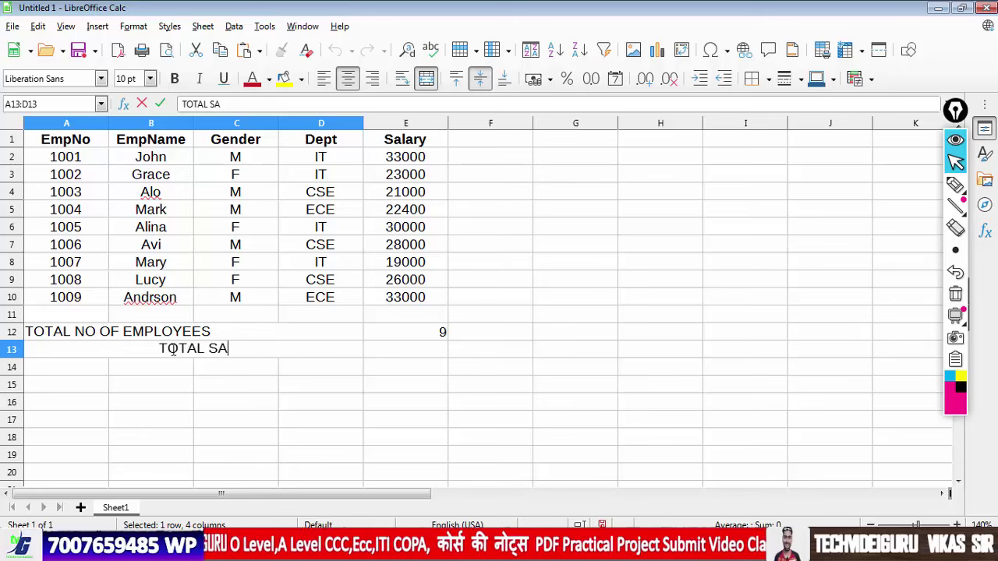
type("LARY O")
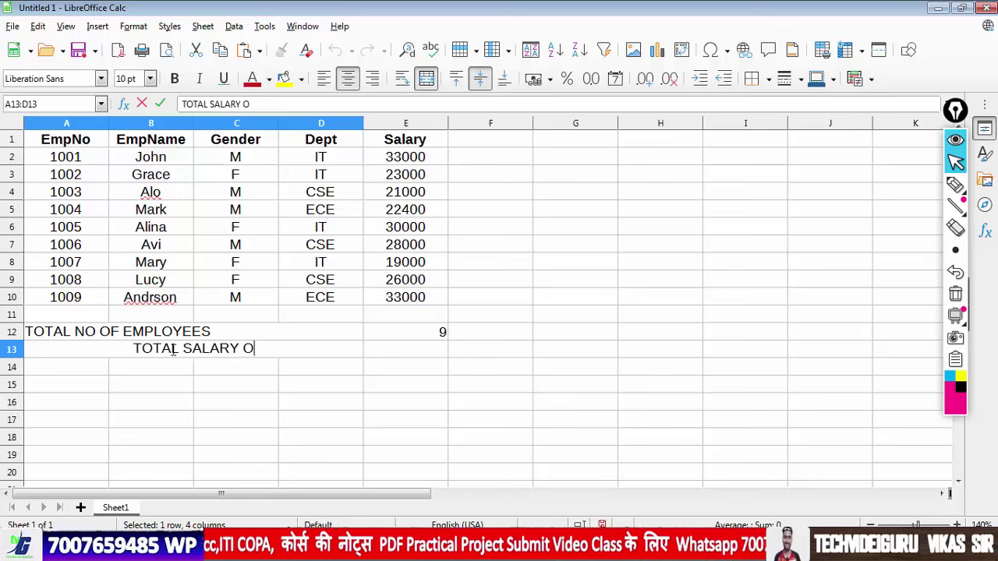
type("F FEMAL EM")
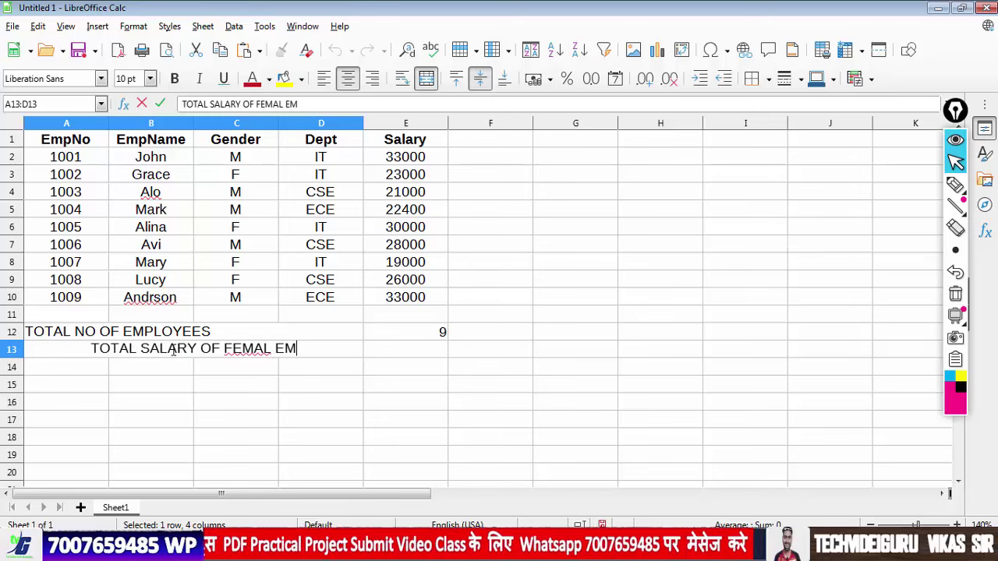
key("BackSpace")
key("BackSpace")
key("BackSpace")
type("E")
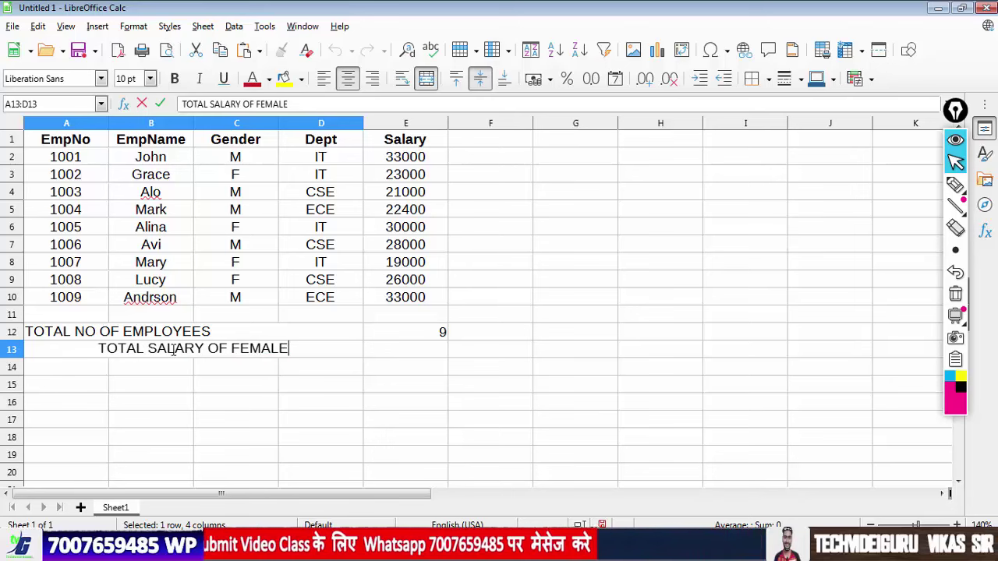
type(" EMPLOYEE")
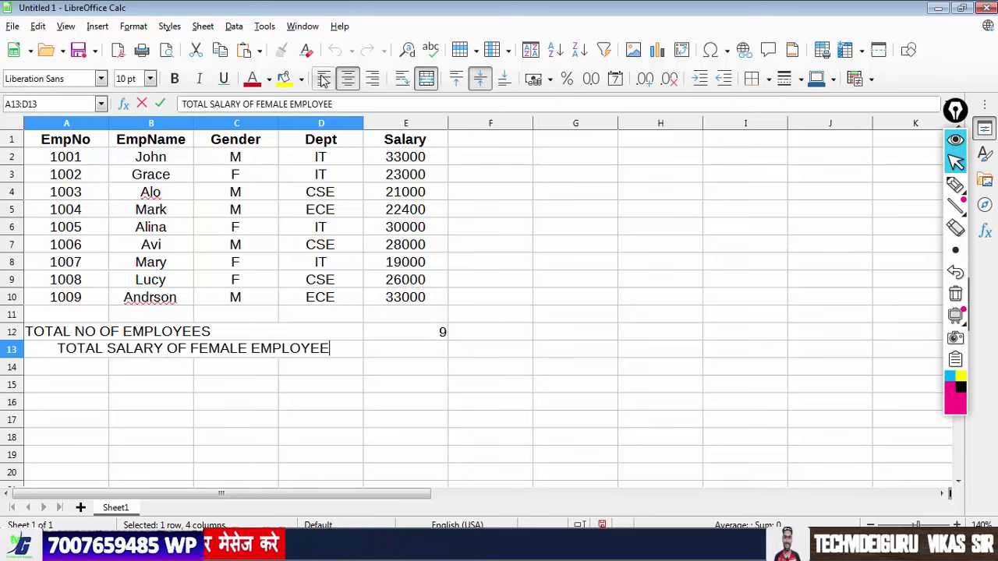
left_click(324, 80)
Step: Enter the formula =SUMIFS(E2:E10,C2:C10,"F") in E13 to total the female employees' salaries
left_click(396, 352)
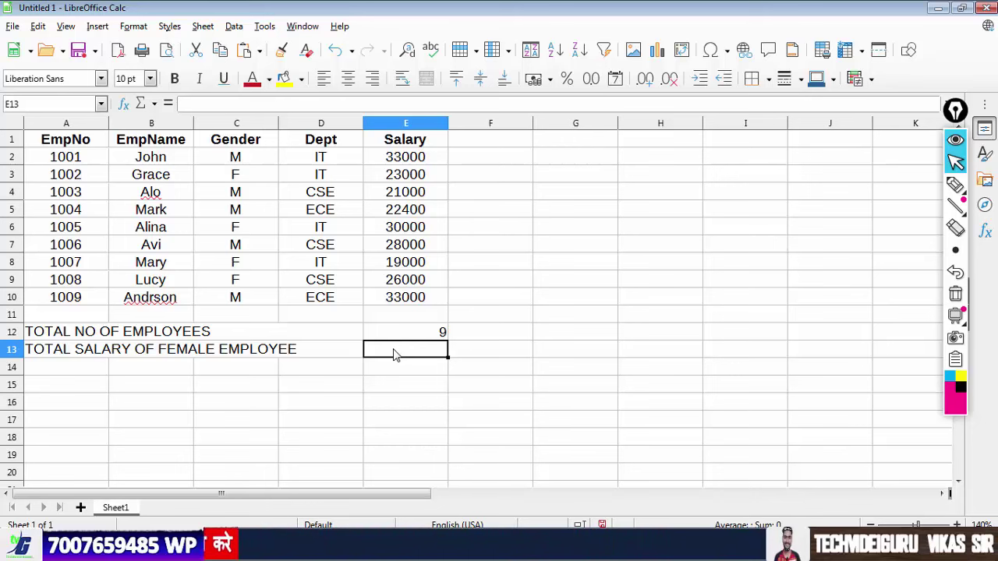
type("SUM")
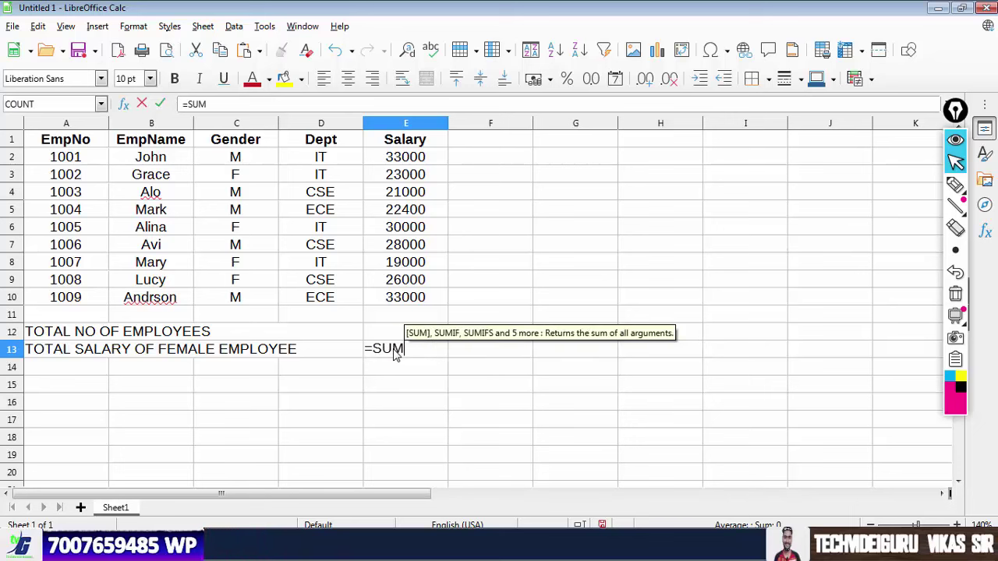
type("IFS")
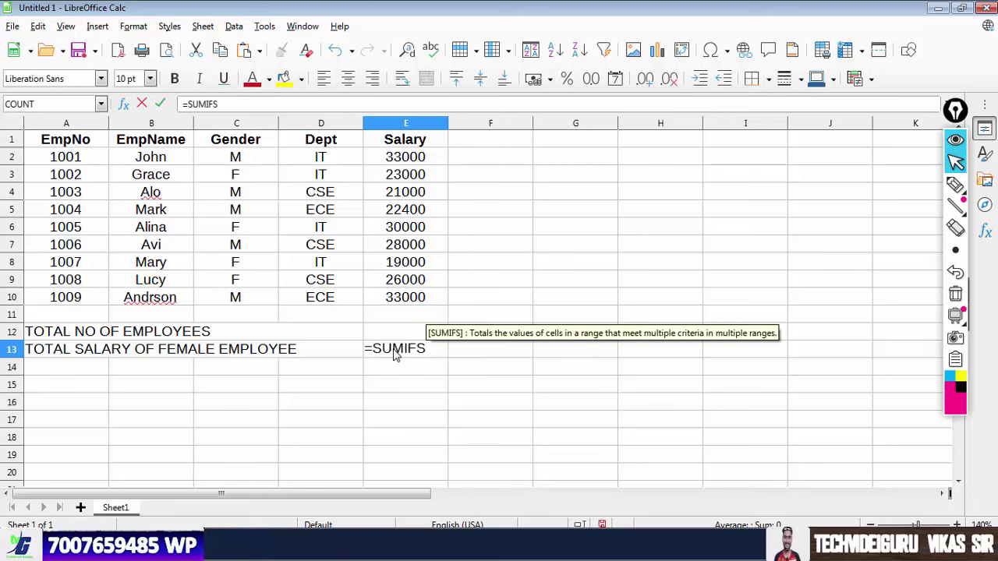
type("(")
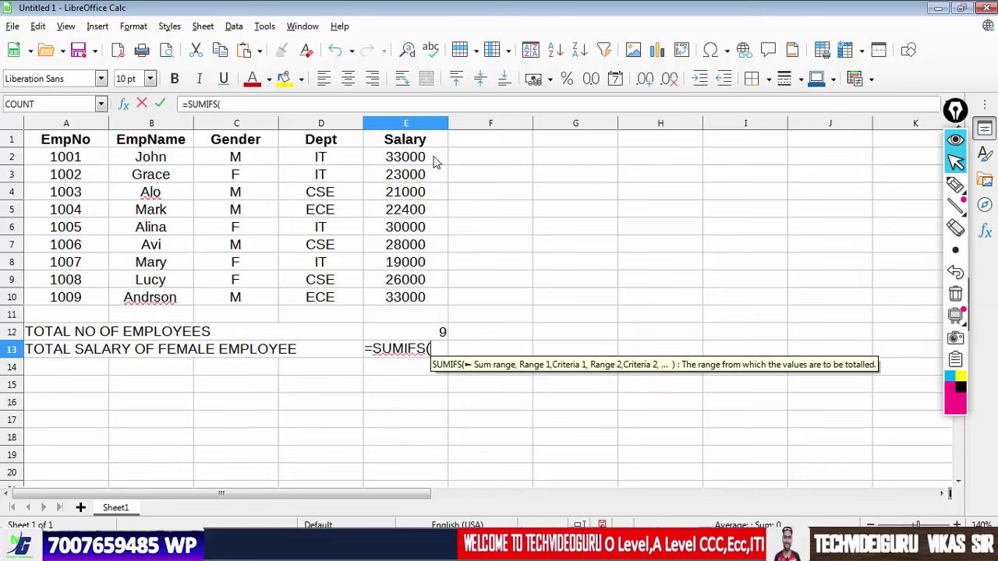
left_click_drag(421, 159, 427, 308)
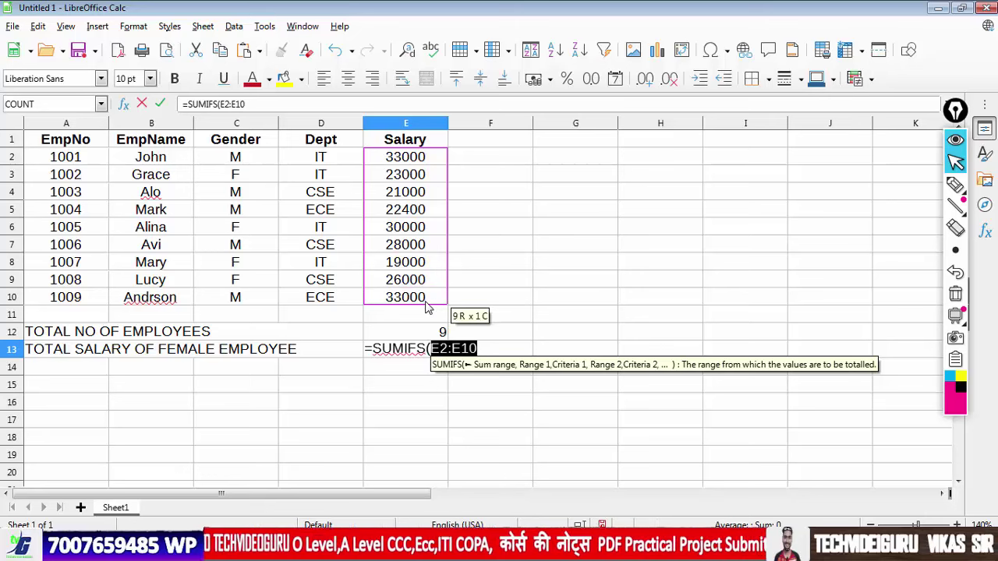
type(",")
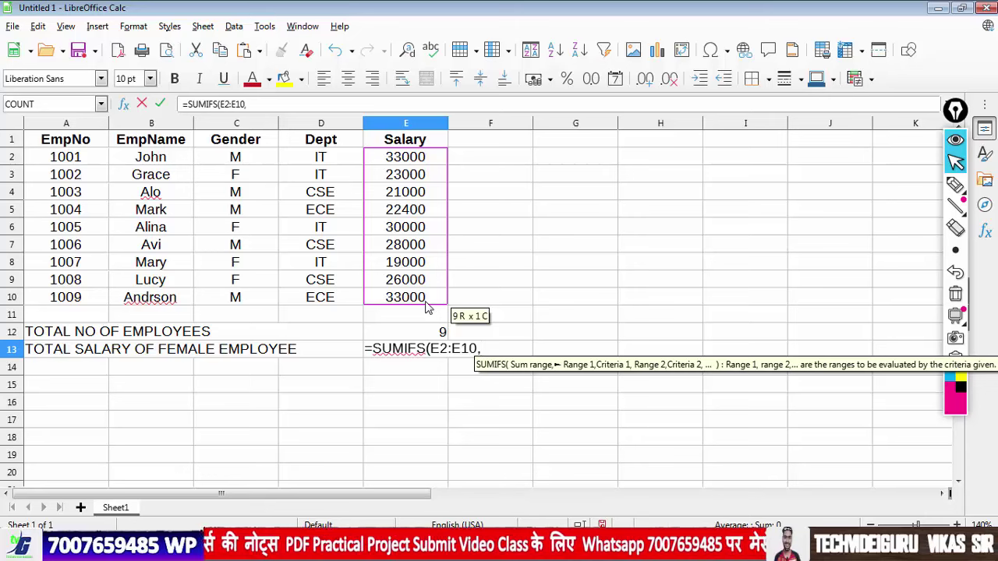
left_click_drag(234, 158, 239, 301)
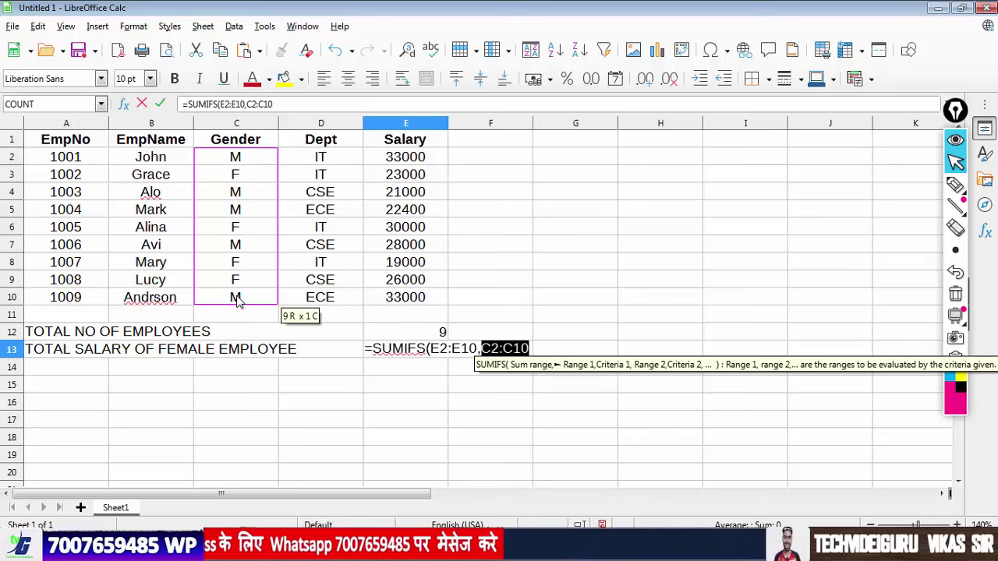
type(",")
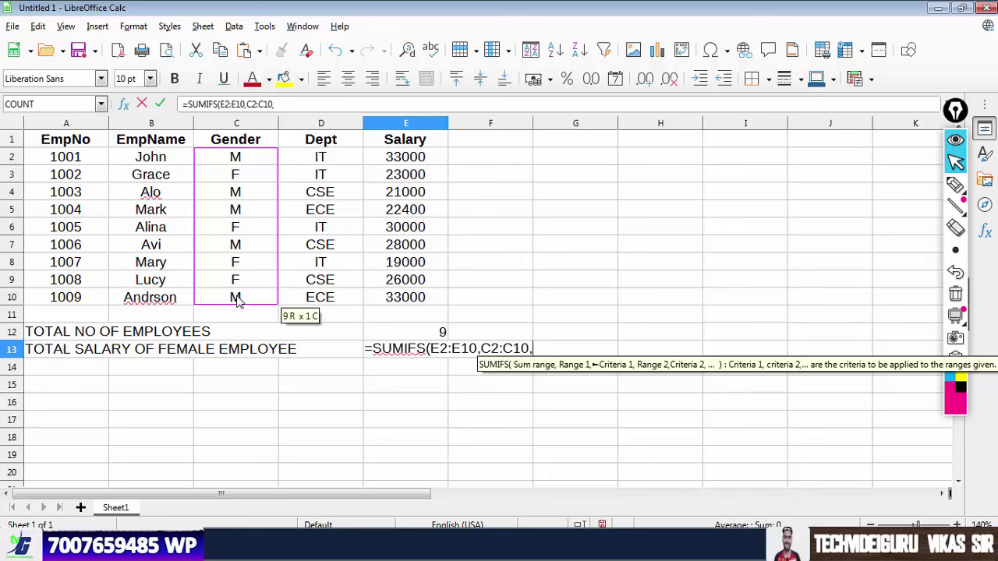
type("\"")
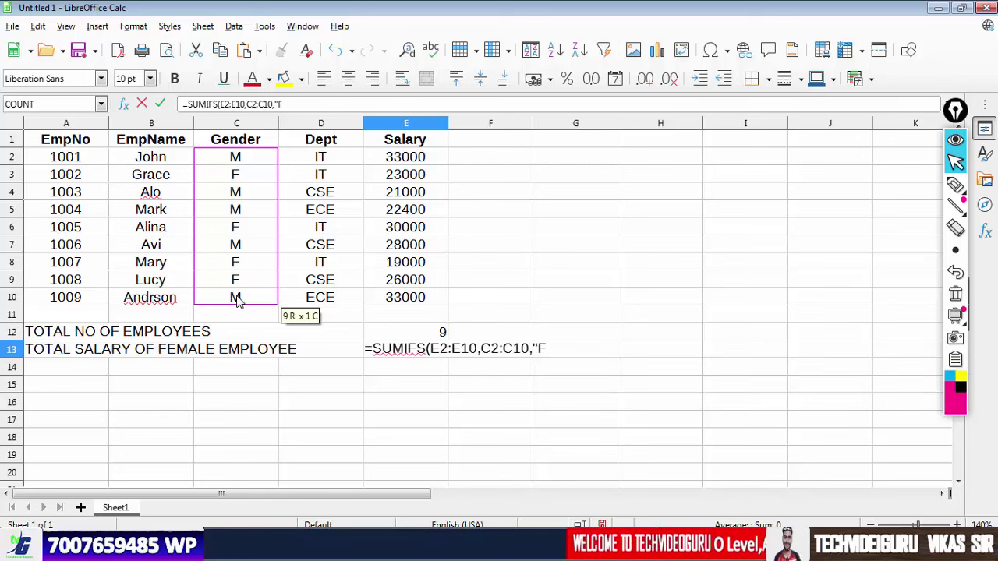
type("F\")")
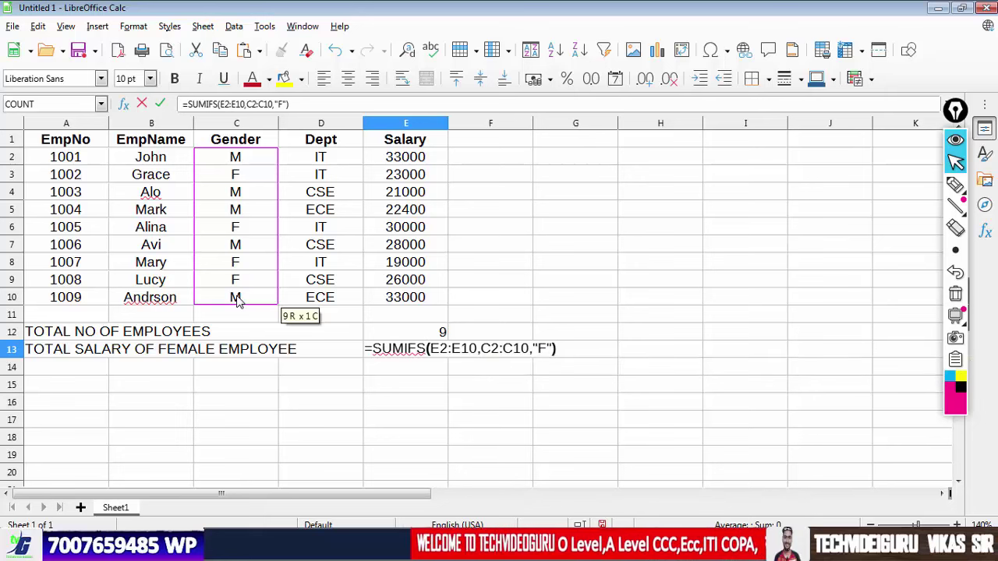
key("Return")
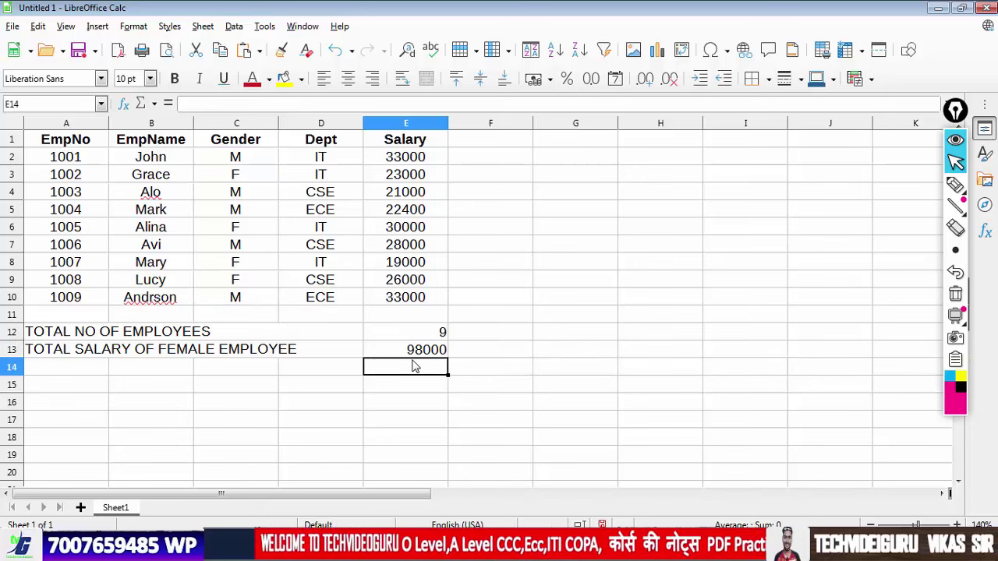
left_click(419, 356)
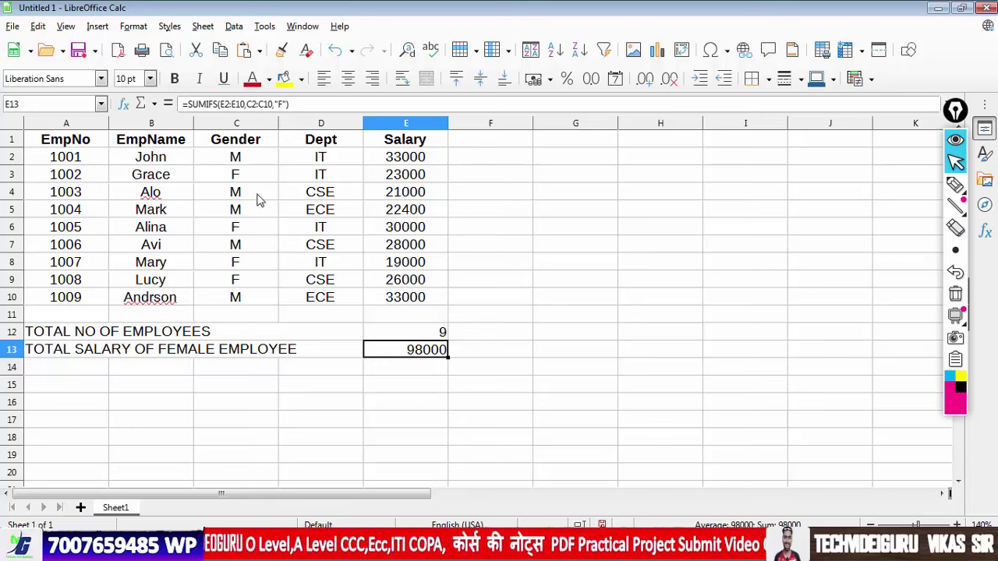
Step: Tick the F in row 3 and the four female employees' salaries with the on-screen pen, and clear the marks
left_click(956, 184)
left_click_drag(244, 173, 266, 169)
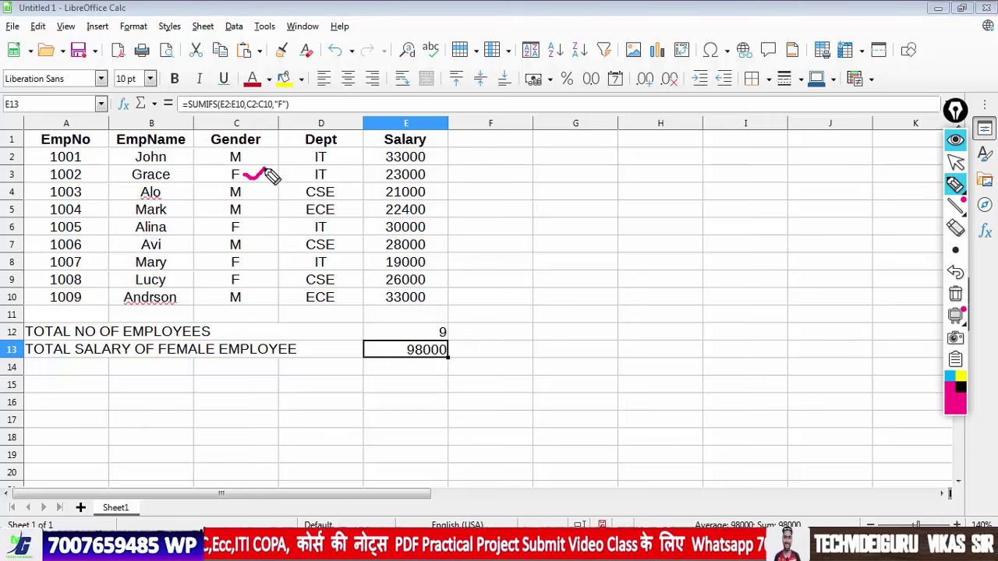
left_click_drag(435, 179, 485, 165)
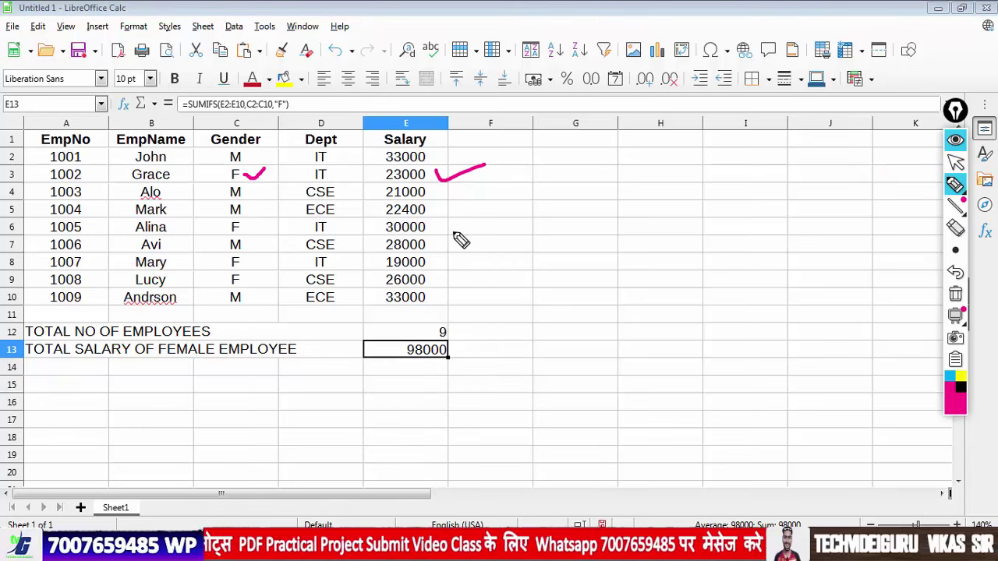
left_click_drag(441, 224, 501, 212)
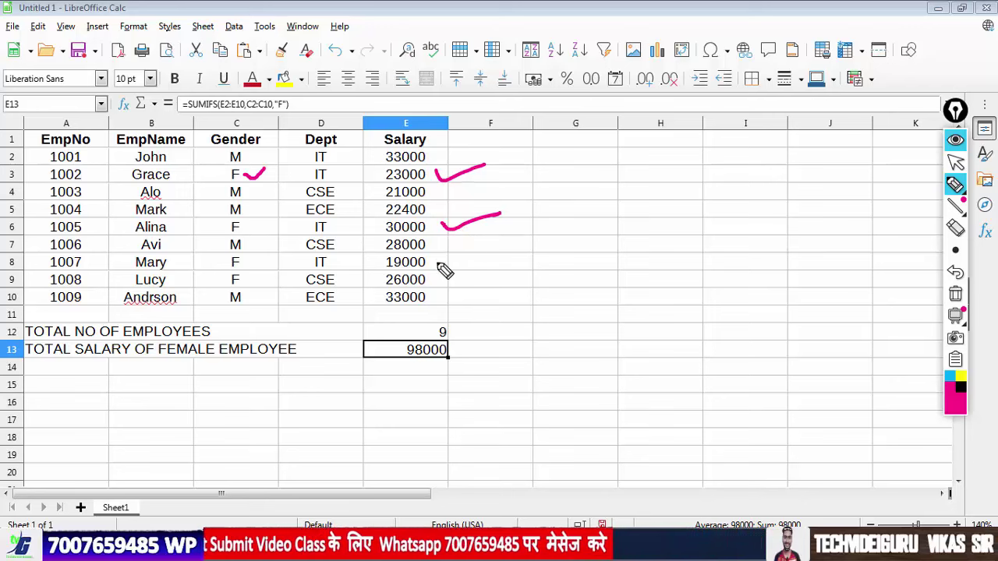
left_click_drag(437, 261, 485, 254)
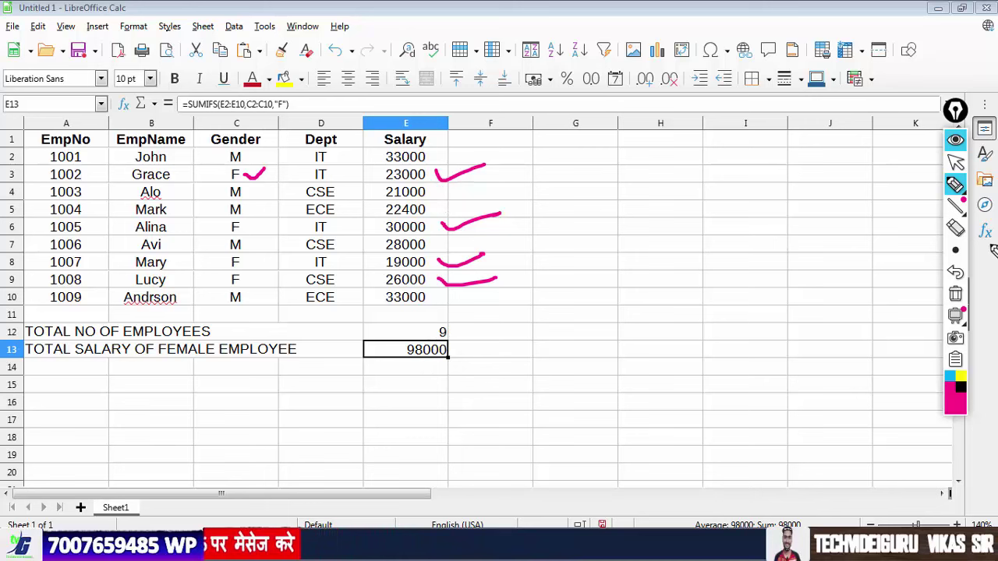
key("Escape")
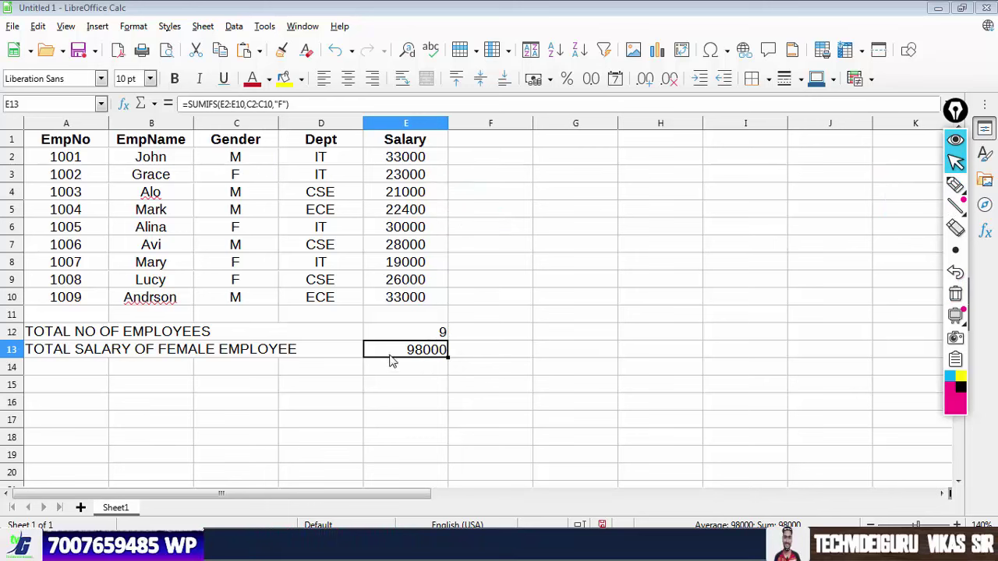
Step: Merge cells A14:D14 into one label cell below the female salary row
left_click_drag(56, 373, 316, 372)
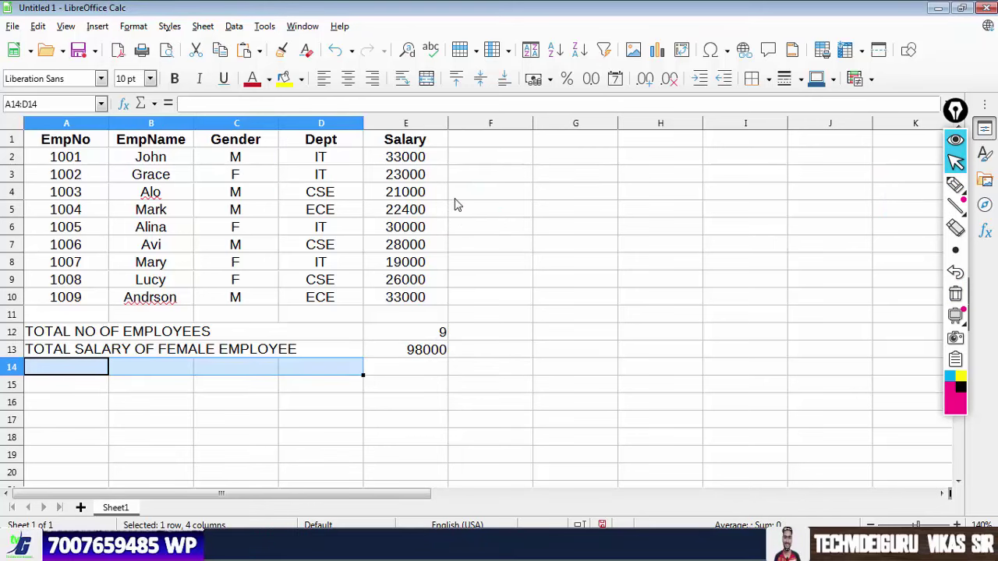
left_click(427, 80)
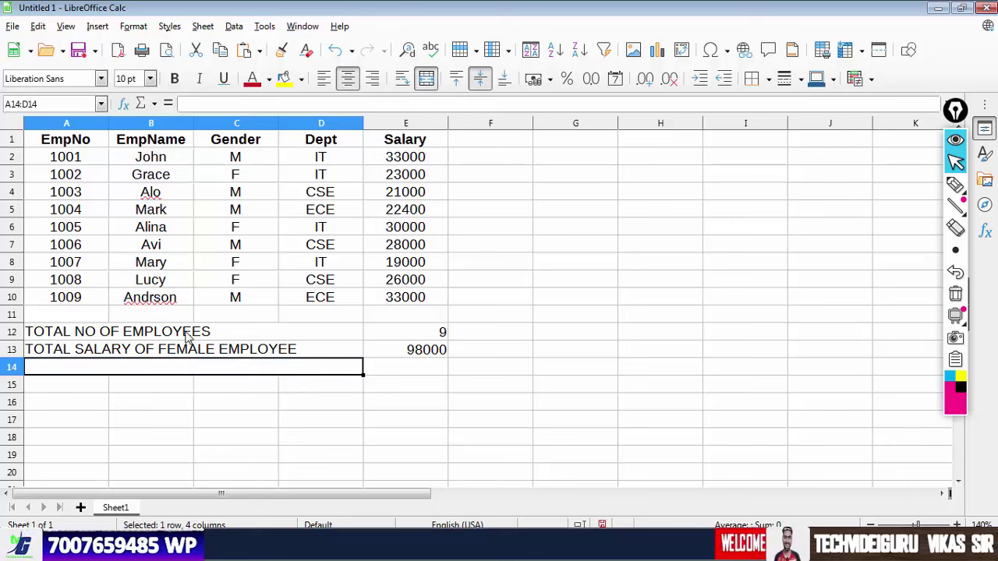
double_click(156, 369)
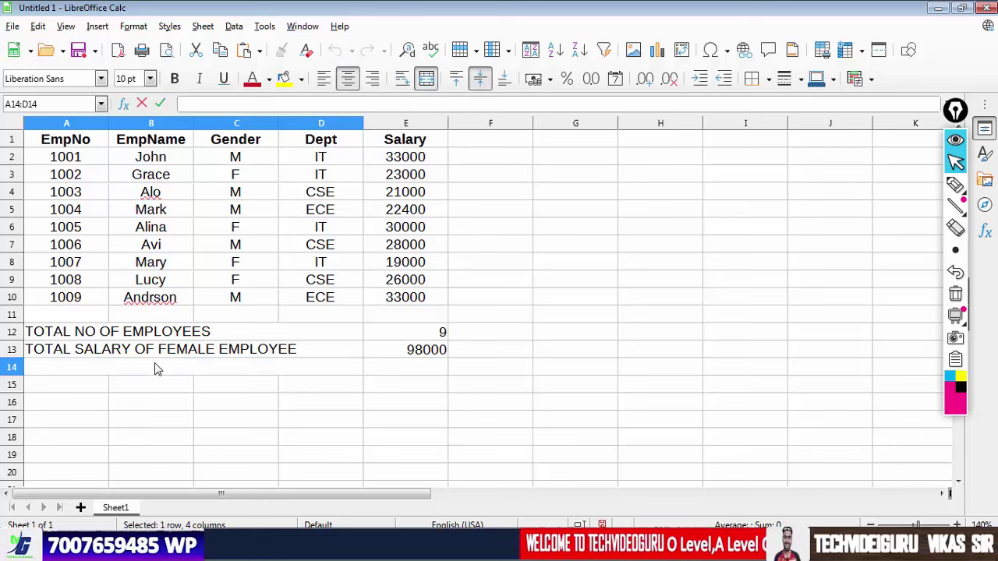
Step: Copy the TOTAL SALARY OF FEMALE EMPLOYEE label into merged cell A14:D14 and edit it to TOTAL SALARY OF MALE EMPLOYEE
left_click(160, 335)
left_click(161, 353)
key("ctrl+c")
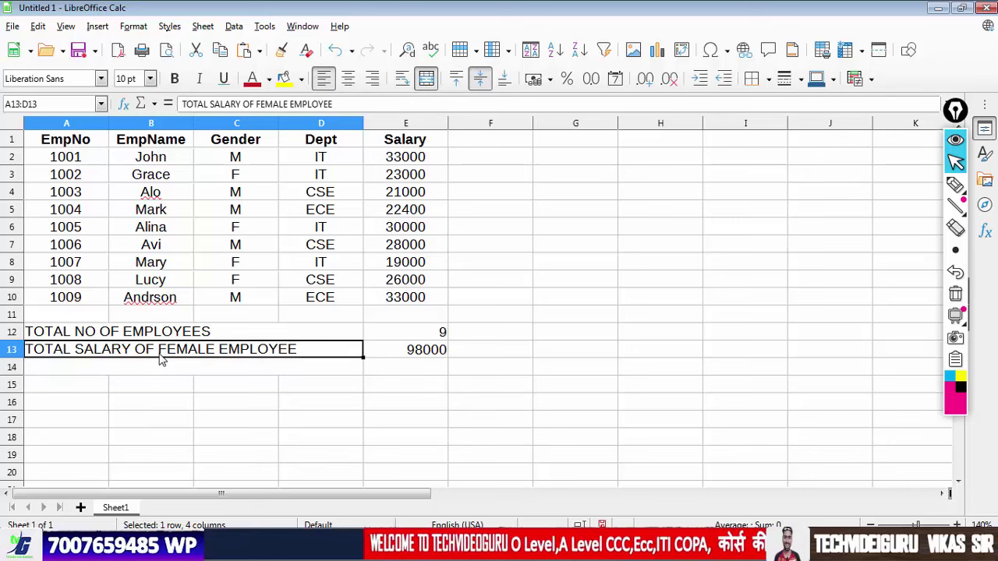
left_click(154, 374)
key("ctrl+v")
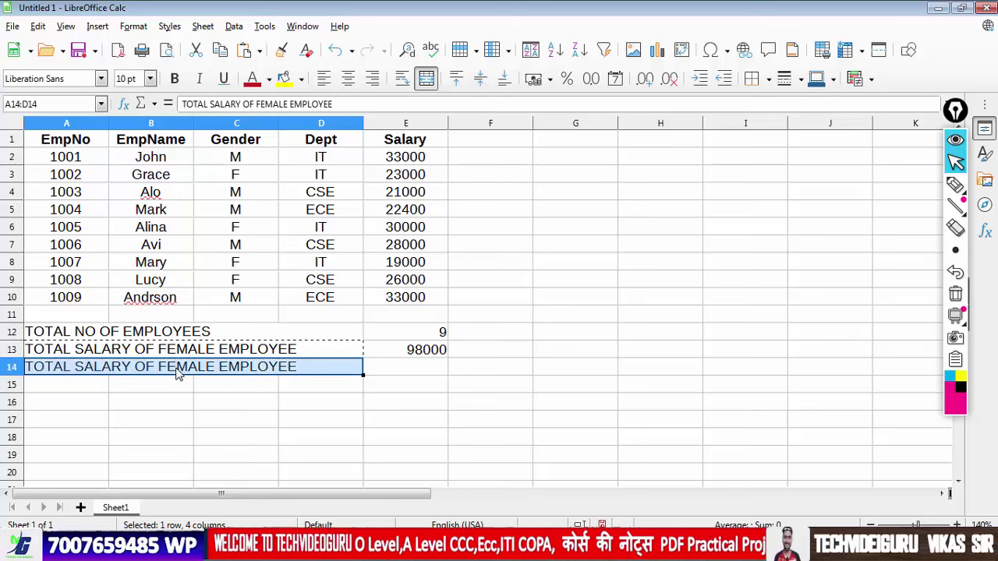
double_click(177, 373)
key("BackSpace")
key("BackSpace")
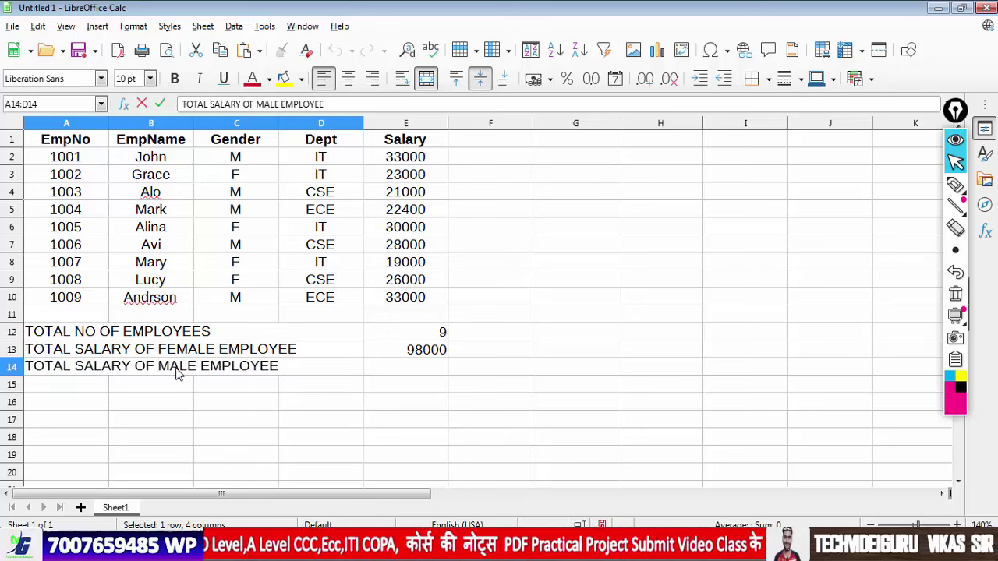
Step: Enter the formula =SUMIFS(E2:E10,C2:C10,"M") in E14 to total the male employees' salaries
left_click(408, 372)
type("=")
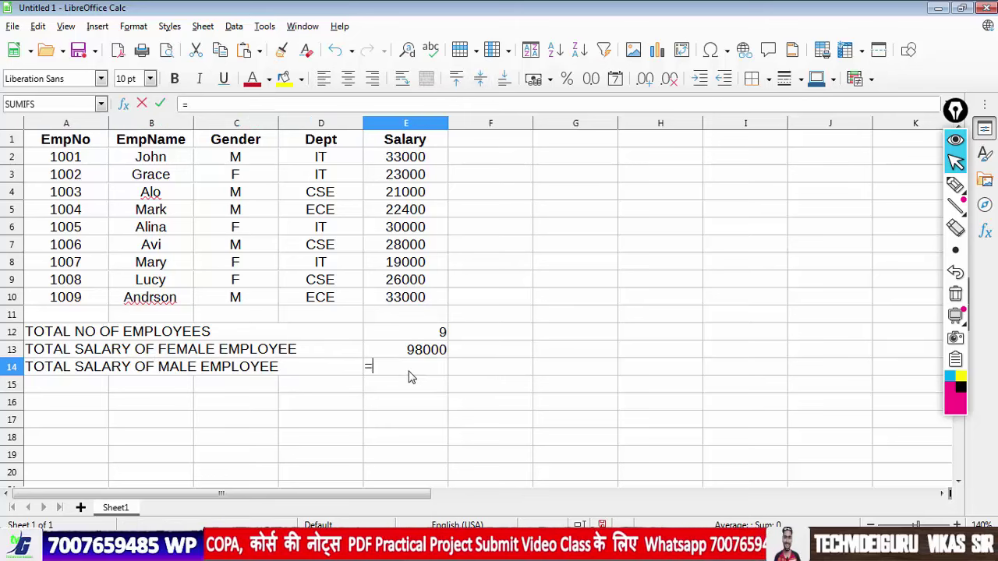
type("SUM")
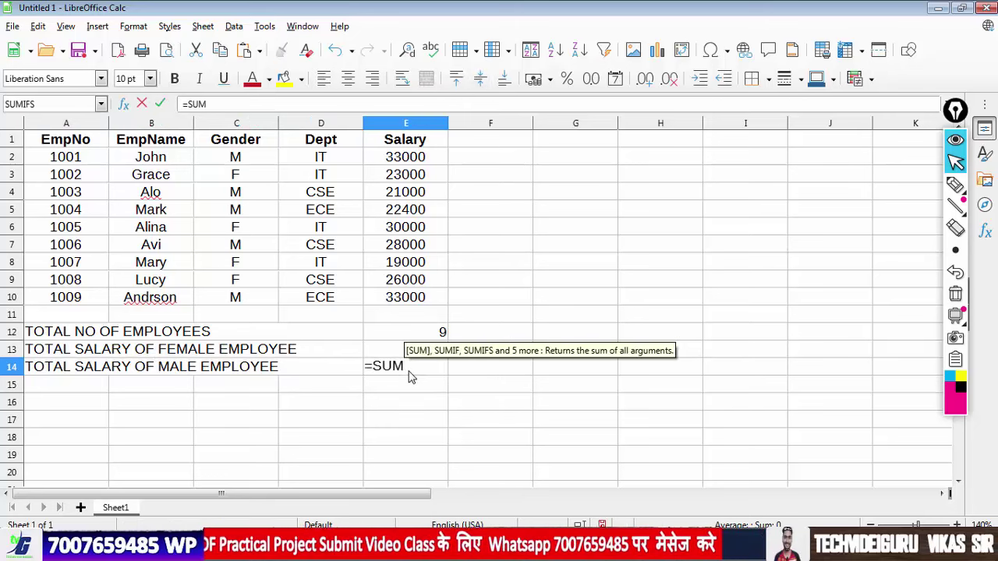
type("IFS(")
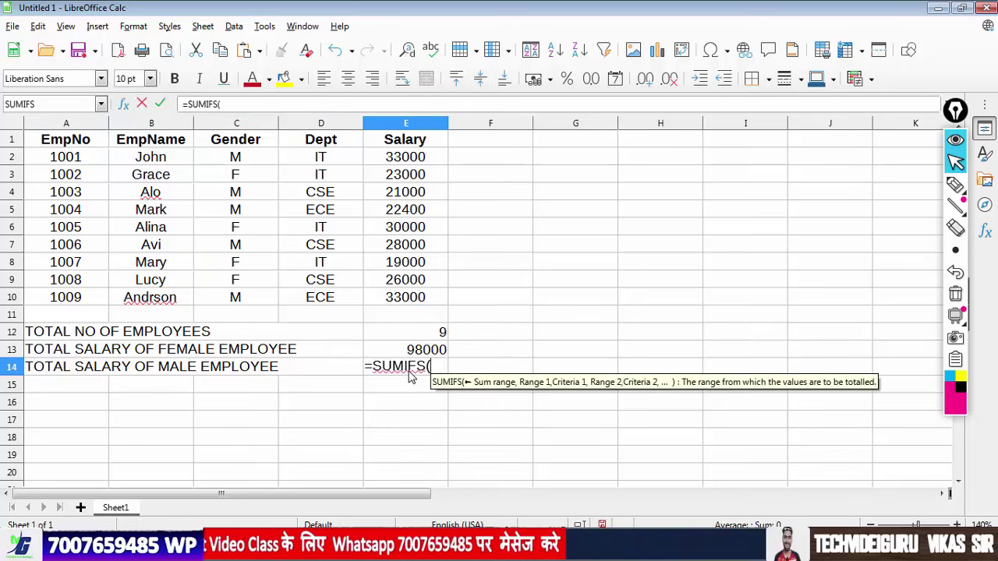
left_click_drag(396, 170, 403, 292)
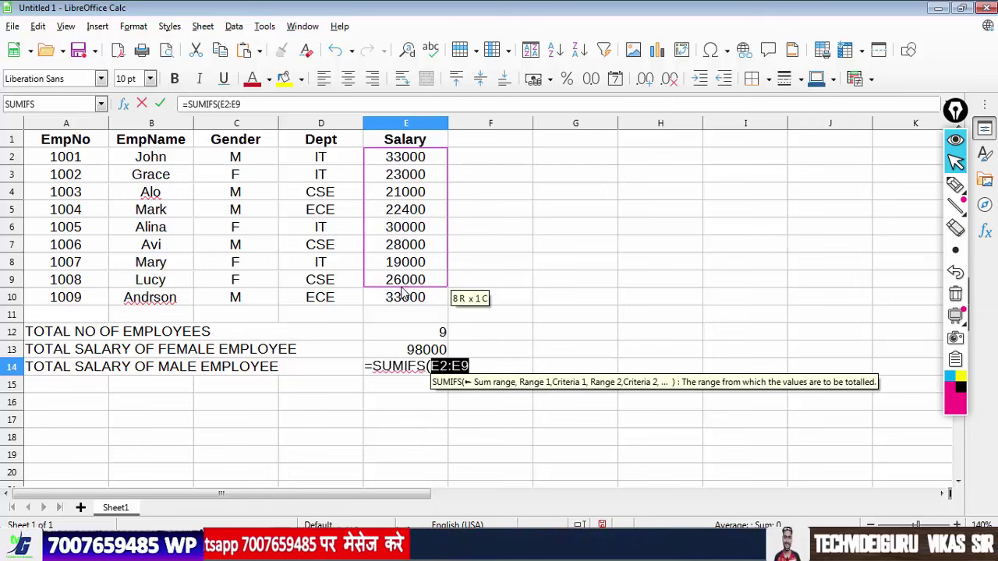
type(",")
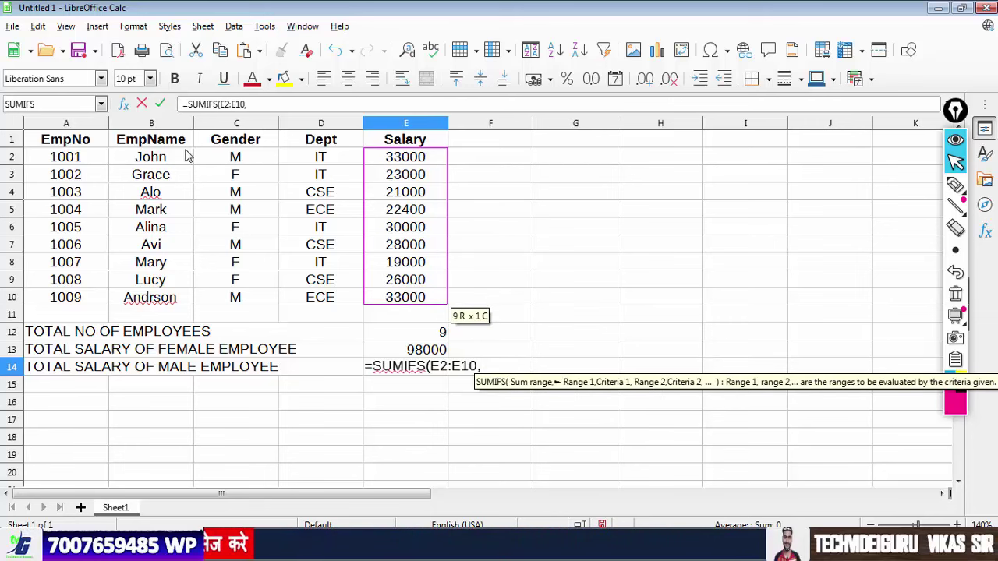
left_click_drag(228, 159, 236, 296)
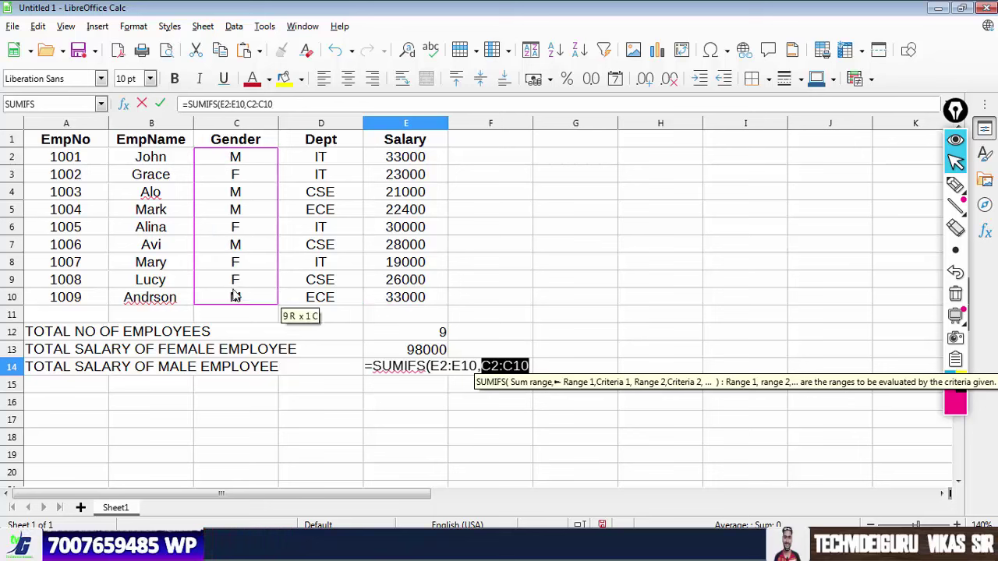
type(",\"")
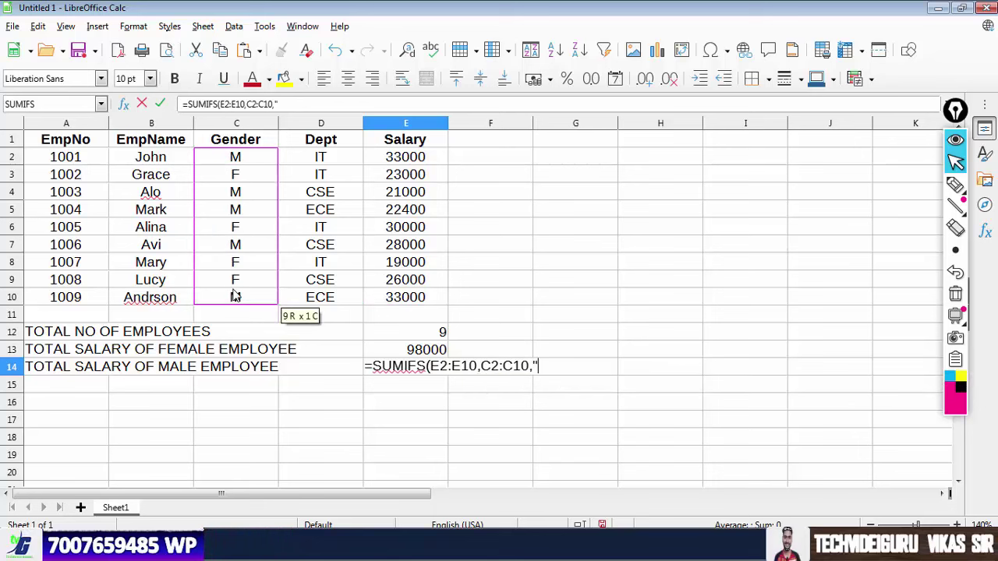
type("M\")")
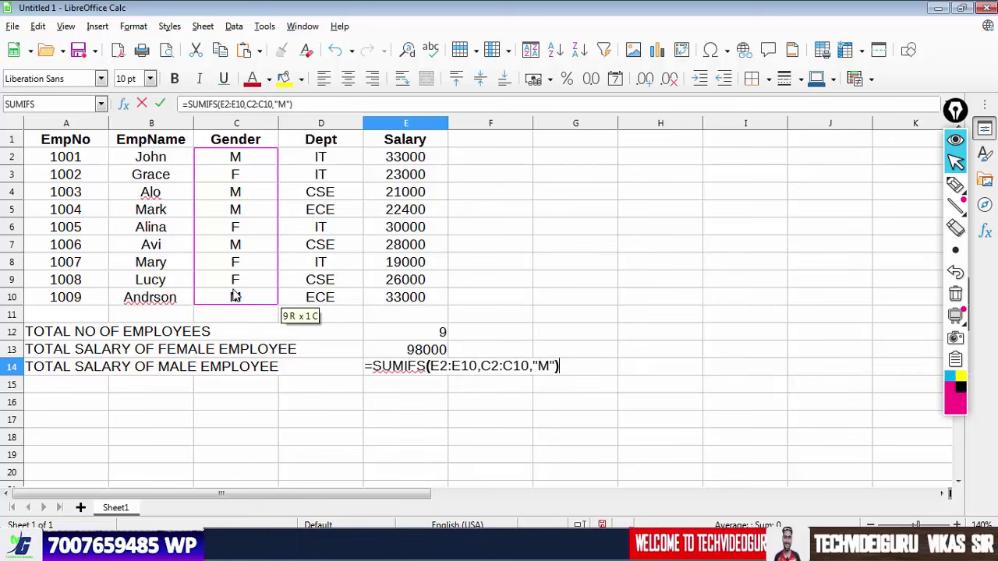
key("Return")
left_click(410, 370)
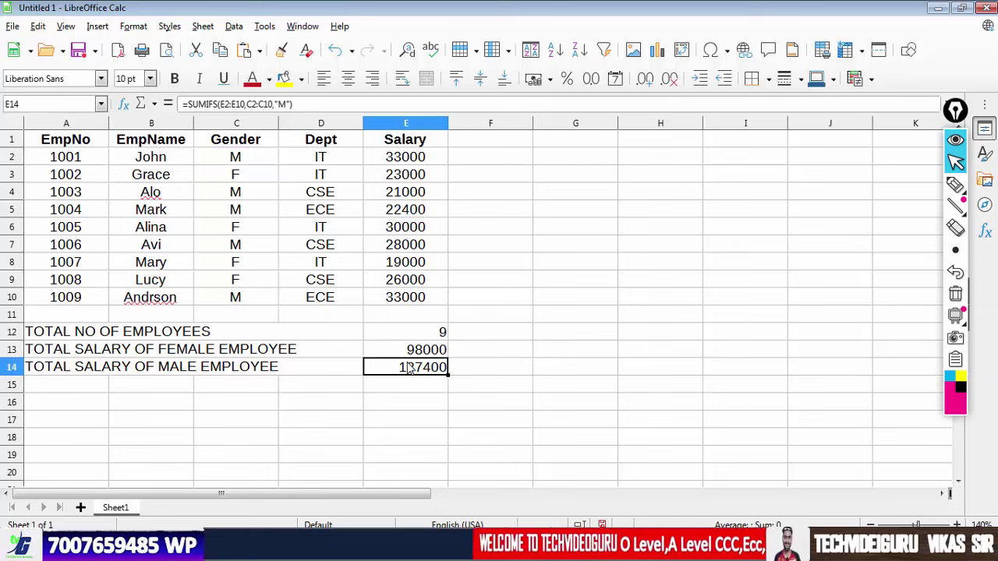
Step: Merge cells A15:D15 and enter the left-aligned label COUNT NO OF EMP WITH SALARY LESS 25000
left_click_drag(109, 386, 317, 392)
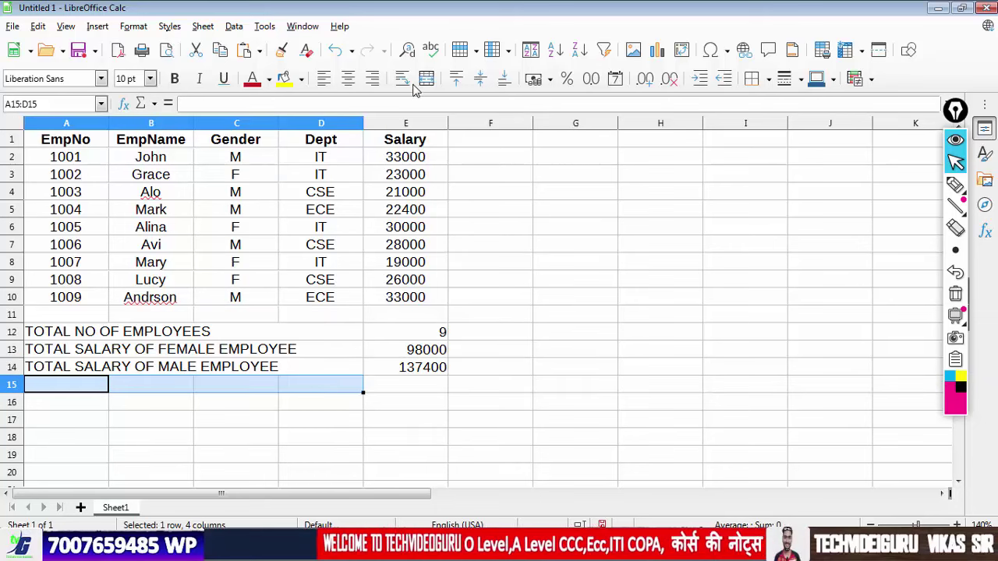
left_click(426, 78)
double_click(219, 388)
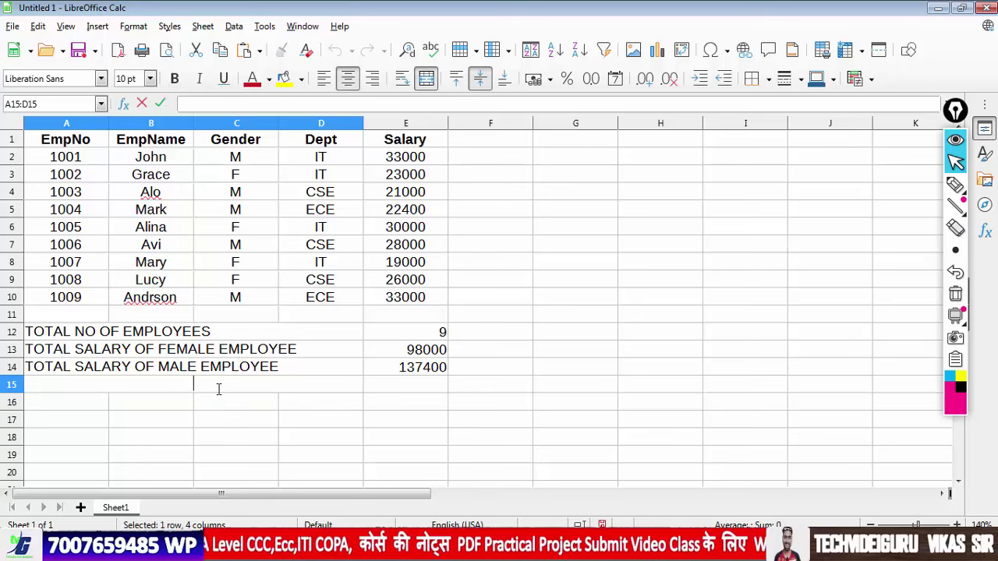
type("COUN")
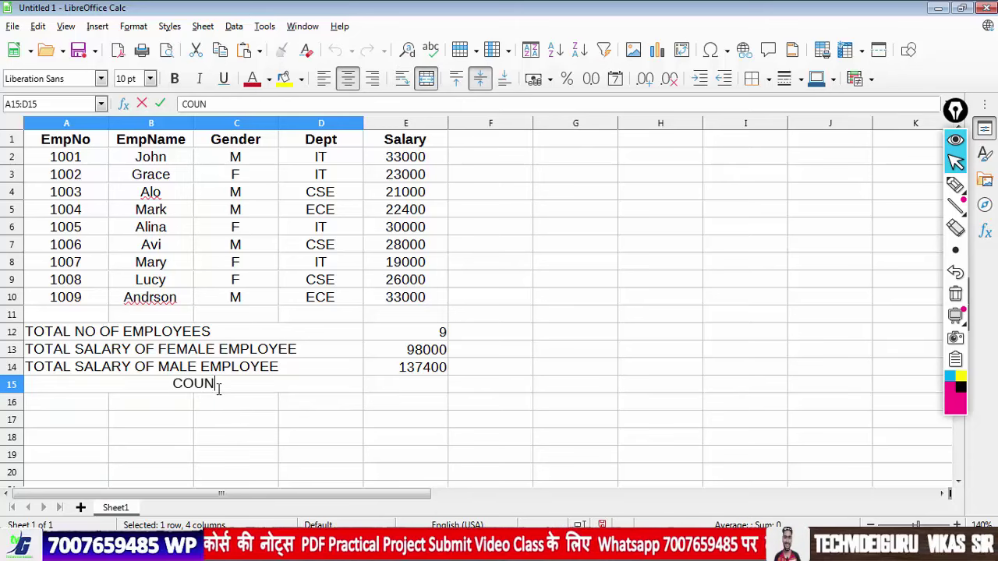
type("T NO O")
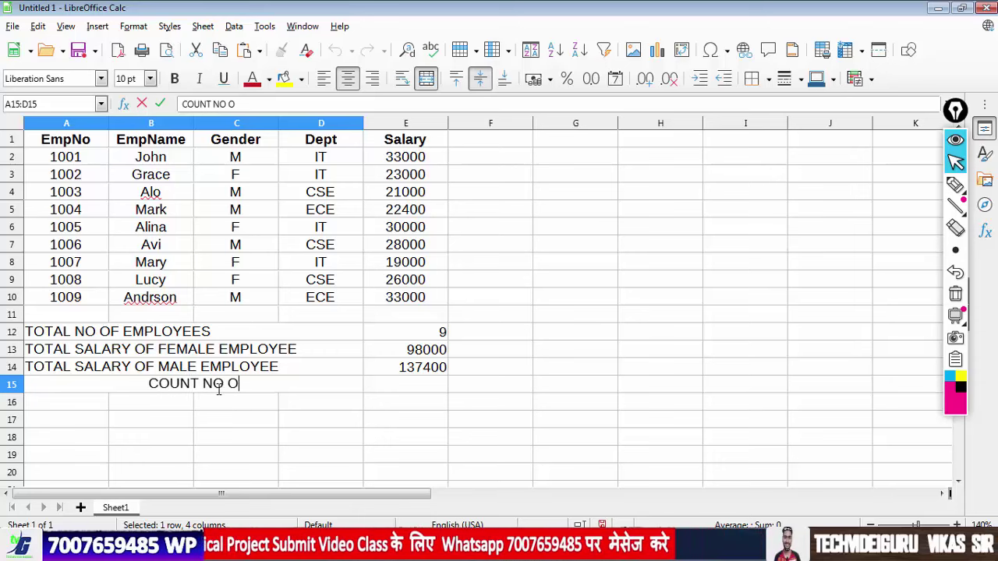
type("F EMP WITH SA")
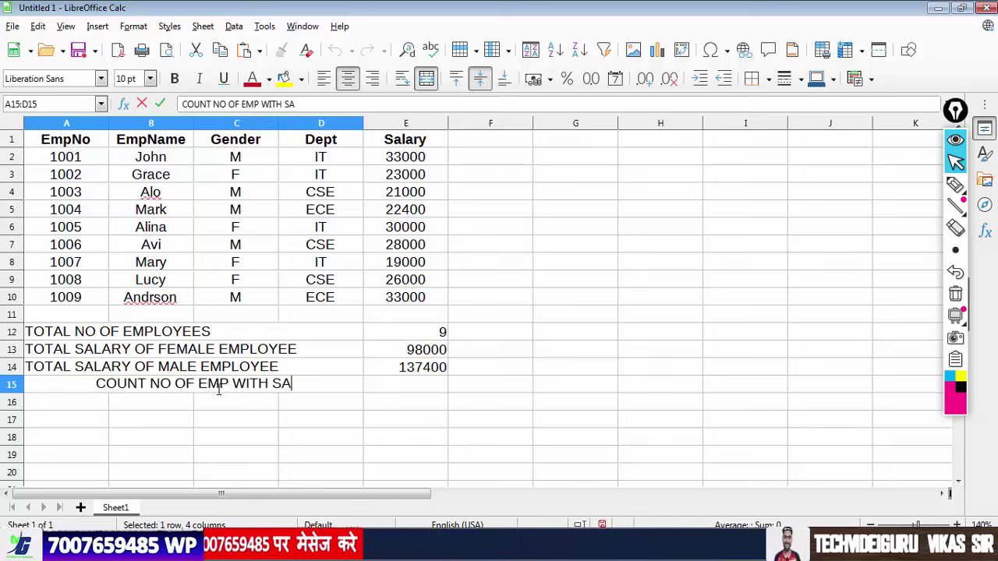
type("LARY")
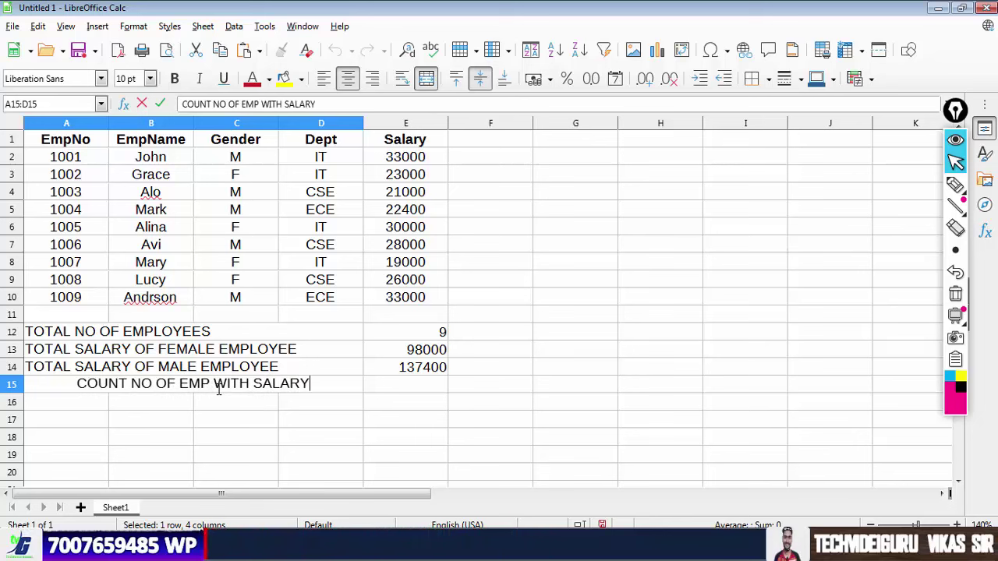
type(" LESS ")
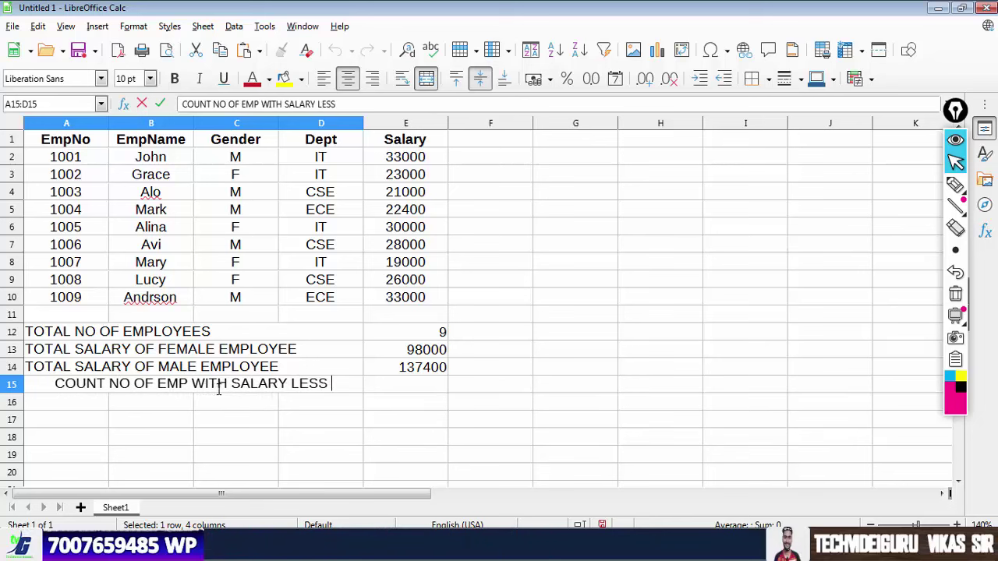
type("25000")
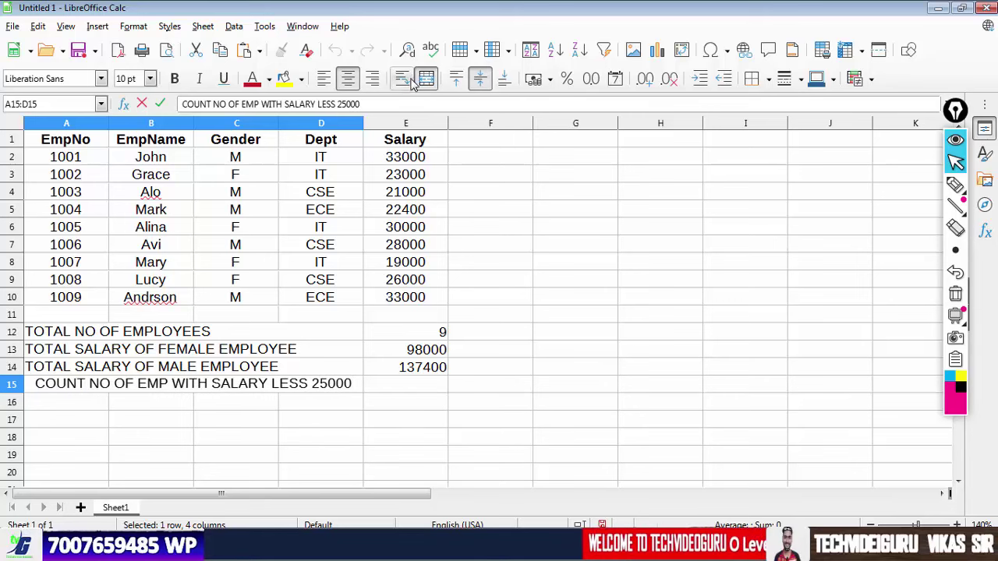
left_click(323, 78)
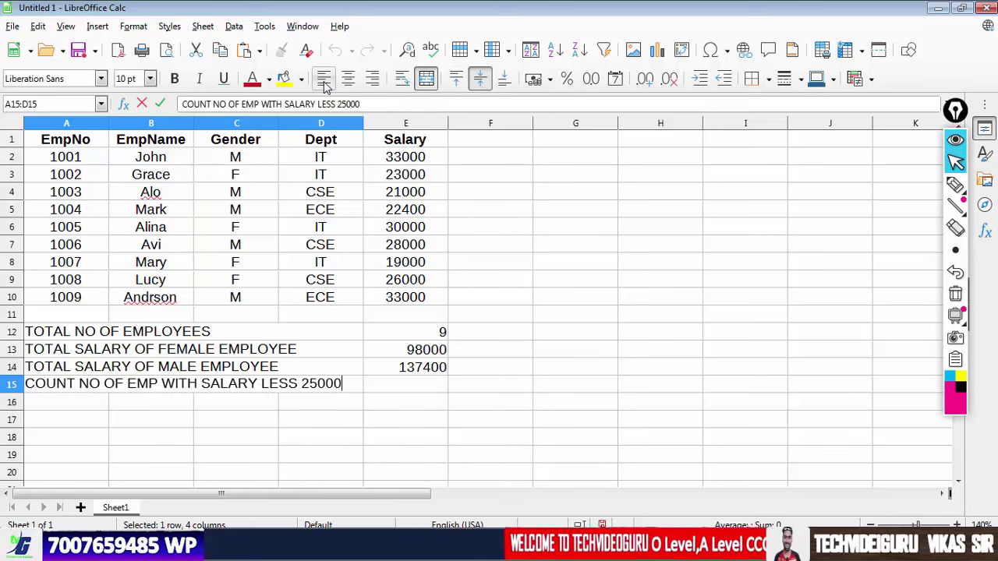
Step: Enter the formula =COUNTIFS(E2:E10,"<25000") in E15 to count the employees earning less than 25000
left_click(389, 390)
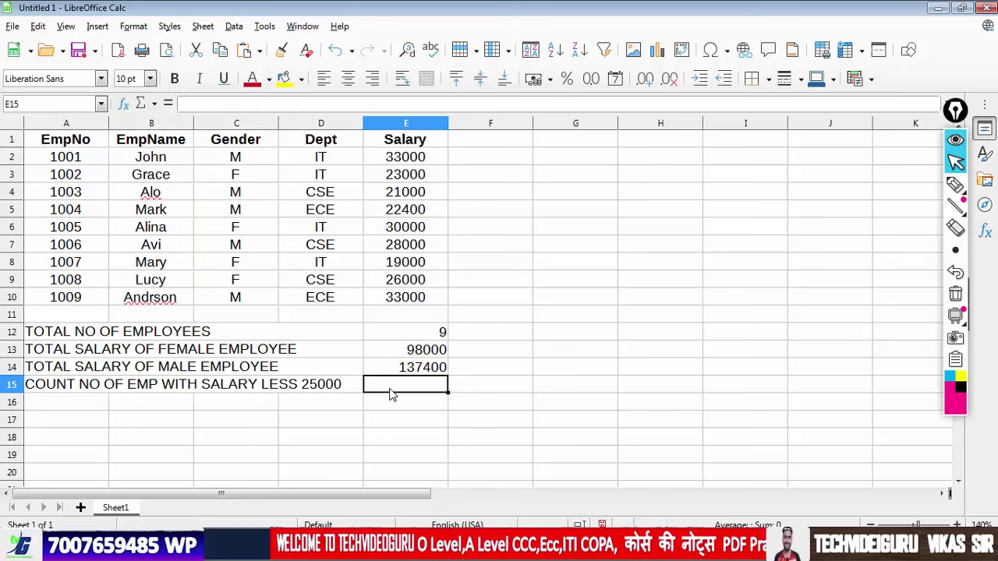
type("=")
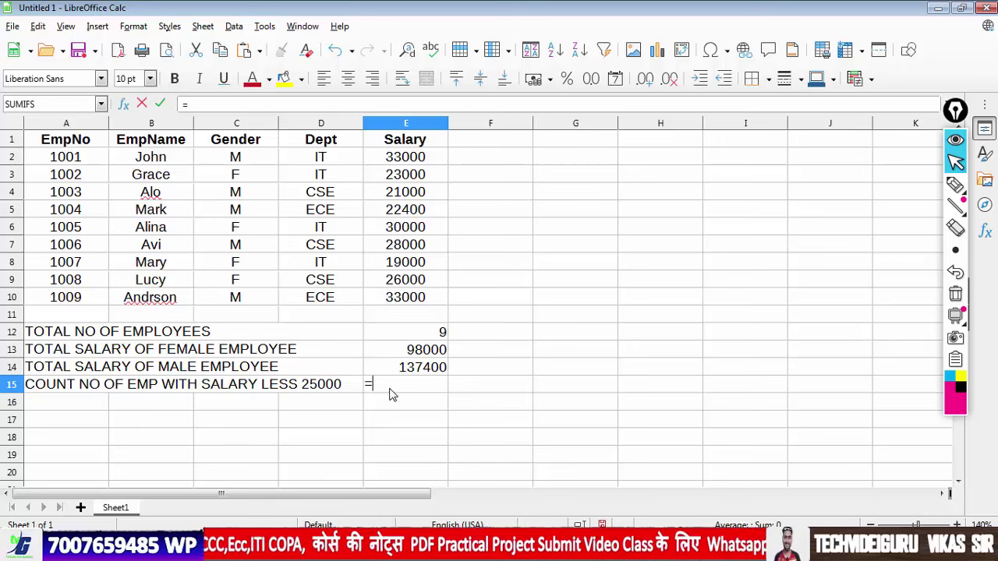
type("COUNT")
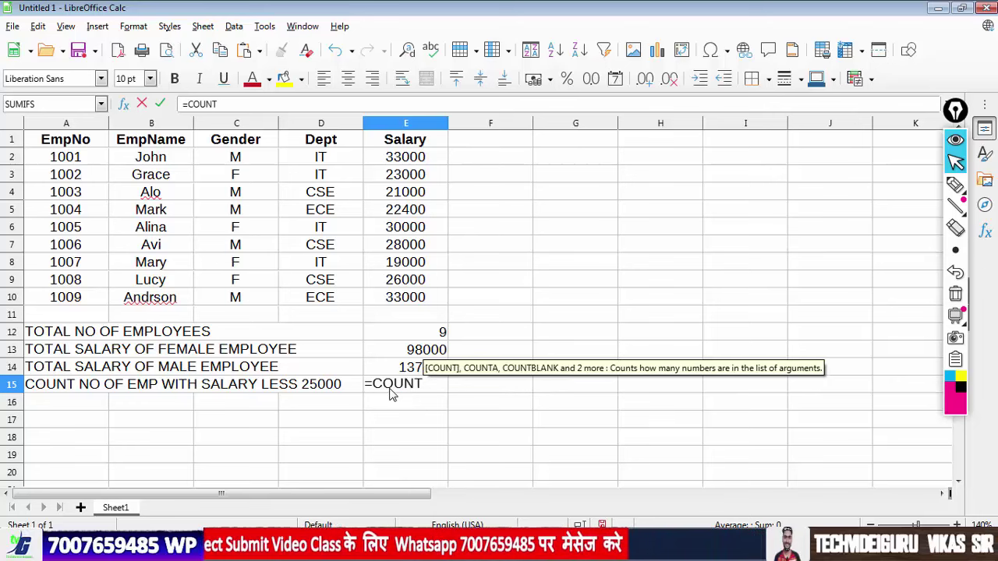
type("IFS")
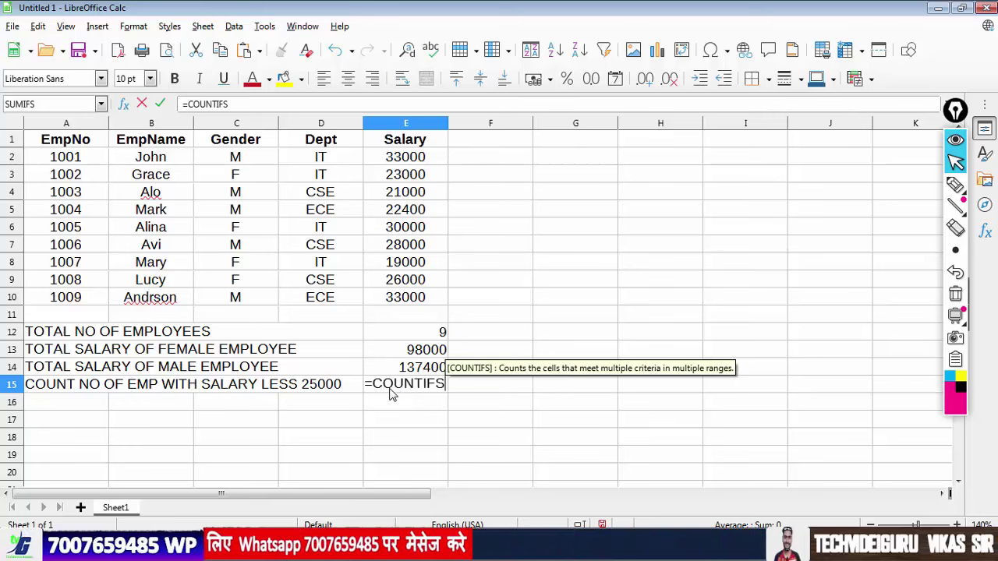
type("(")
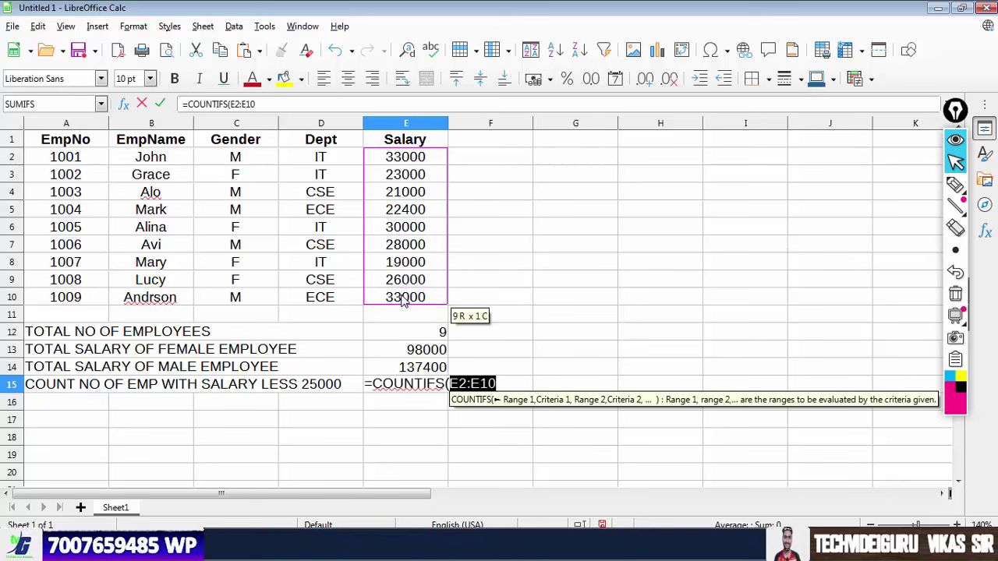
type(",")
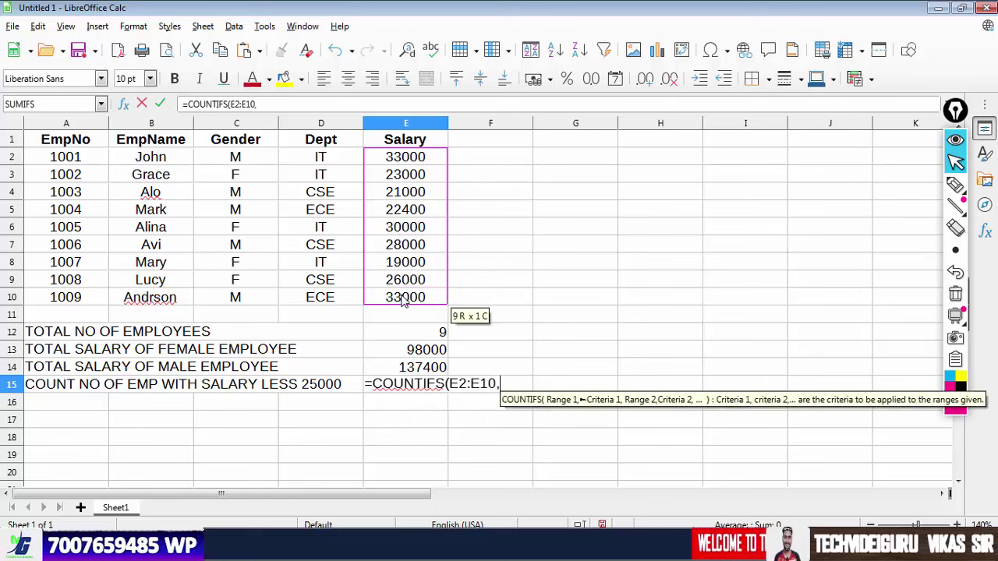
type("\"")
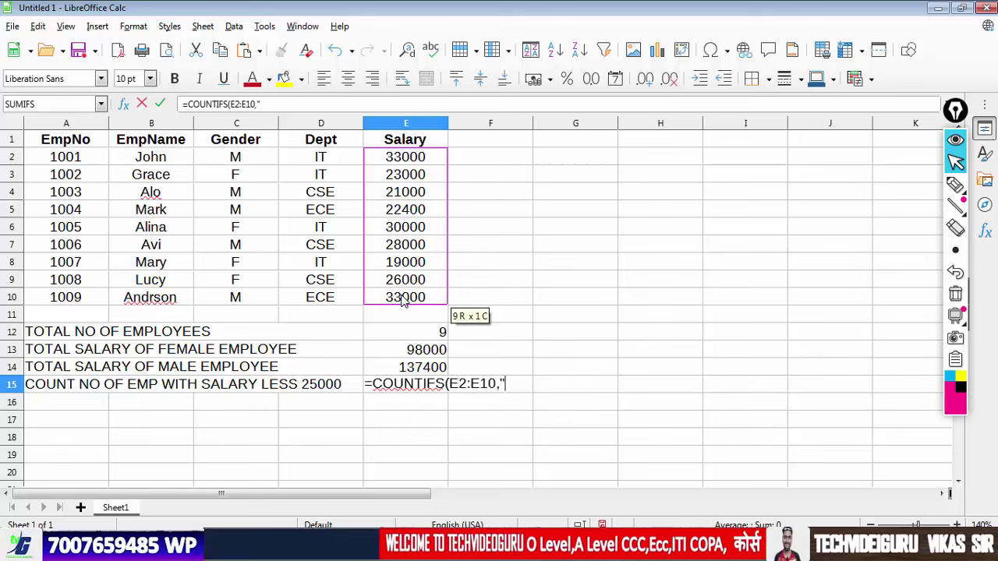
type("<")
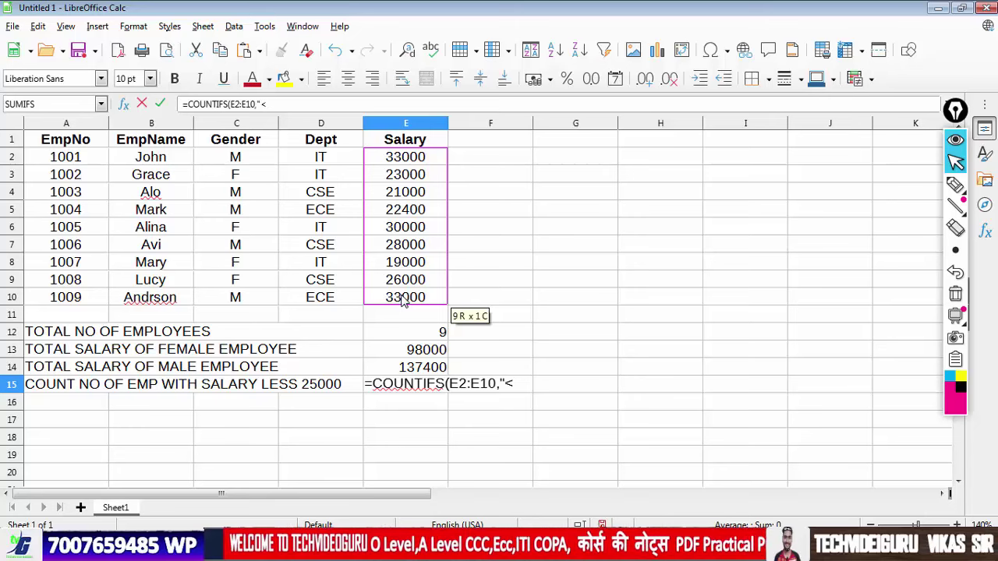
type("25000")
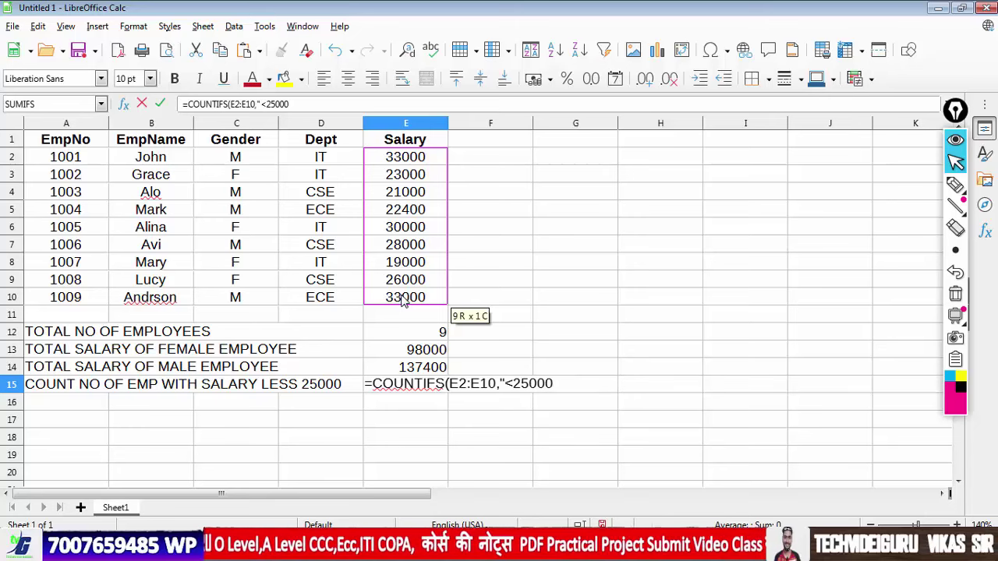
type("\"")
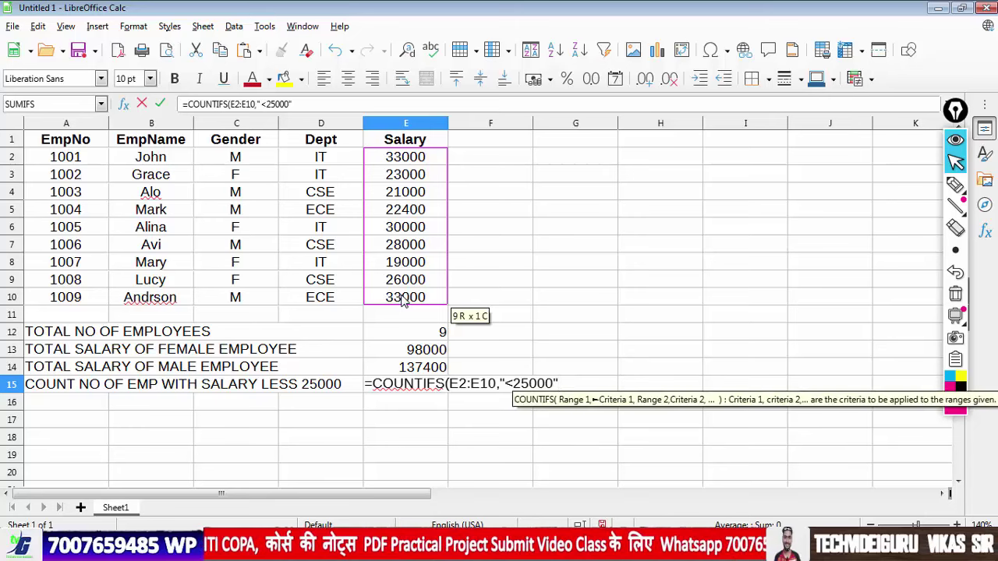
type(")")
key("Return")
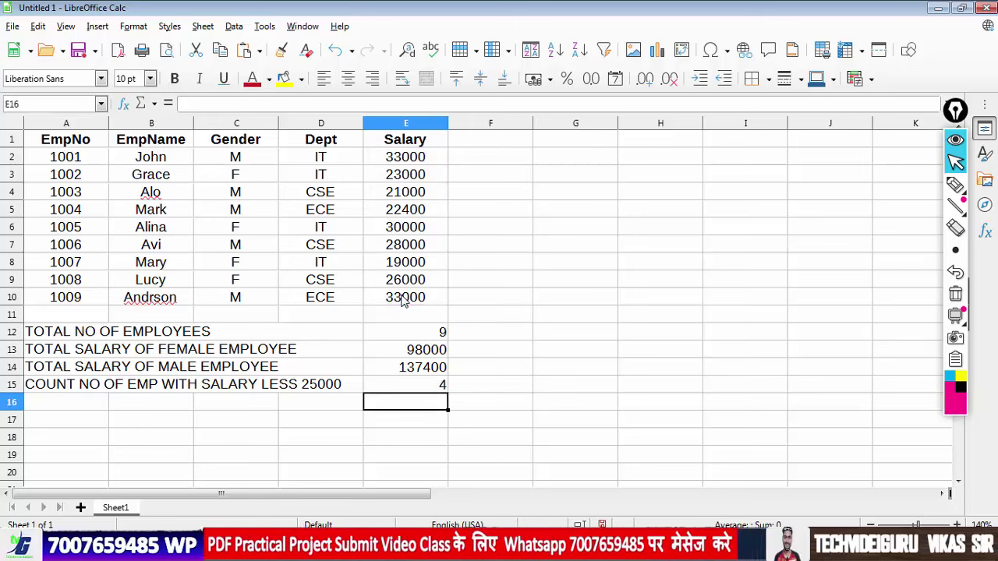
Step: Mark the salaries below 25000 in rows 3, 4, 5 and 8 with the on-screen pen, and clear the marks
left_click(434, 386)
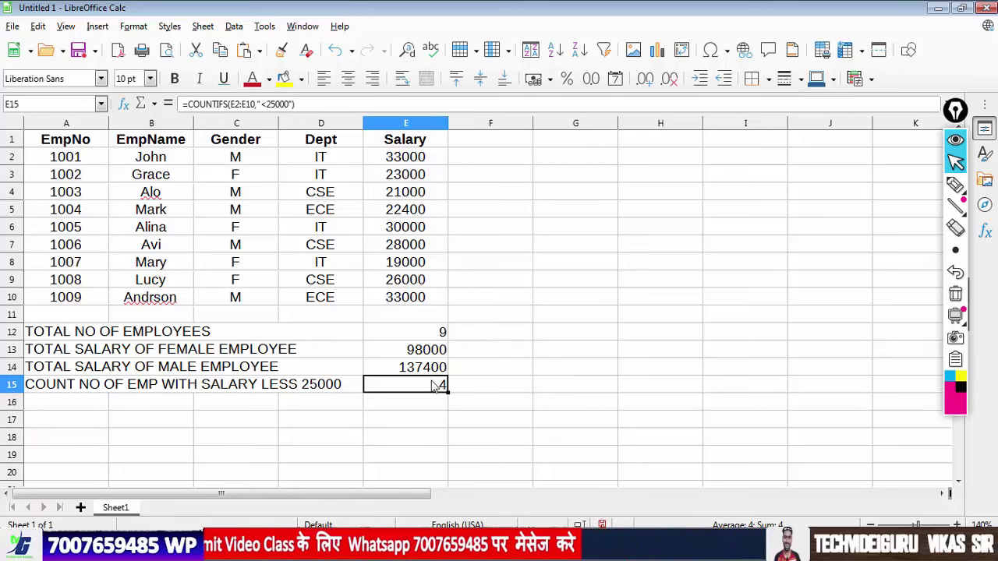
left_click(956, 184)
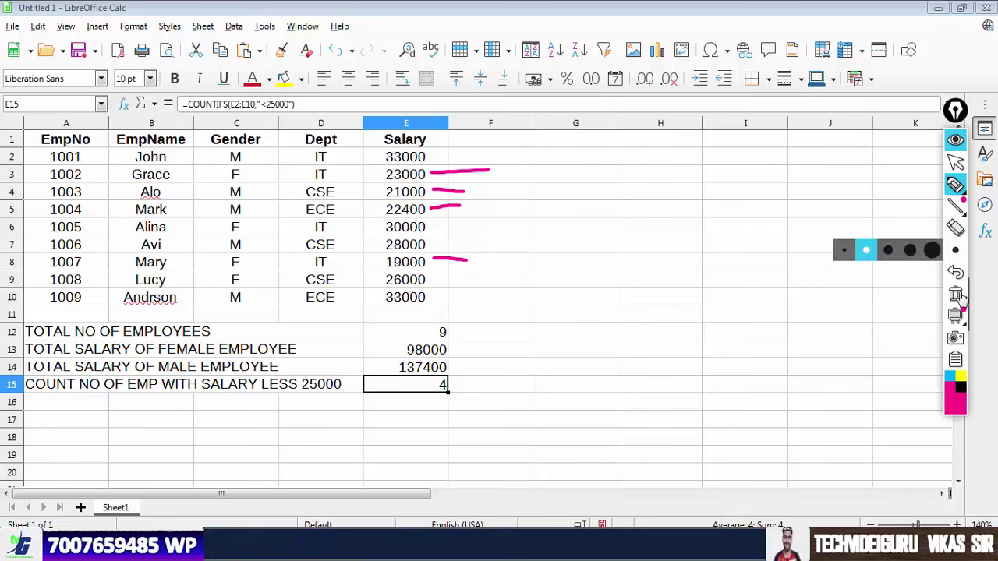
left_click(956, 294)
left_click(956, 162)
Step: Merge cells A16:D16 and enter the left-aligned label COUNT NO OF FEMALE IT WORKING
left_click_drag(53, 405, 297, 401)
left_click(426, 81)
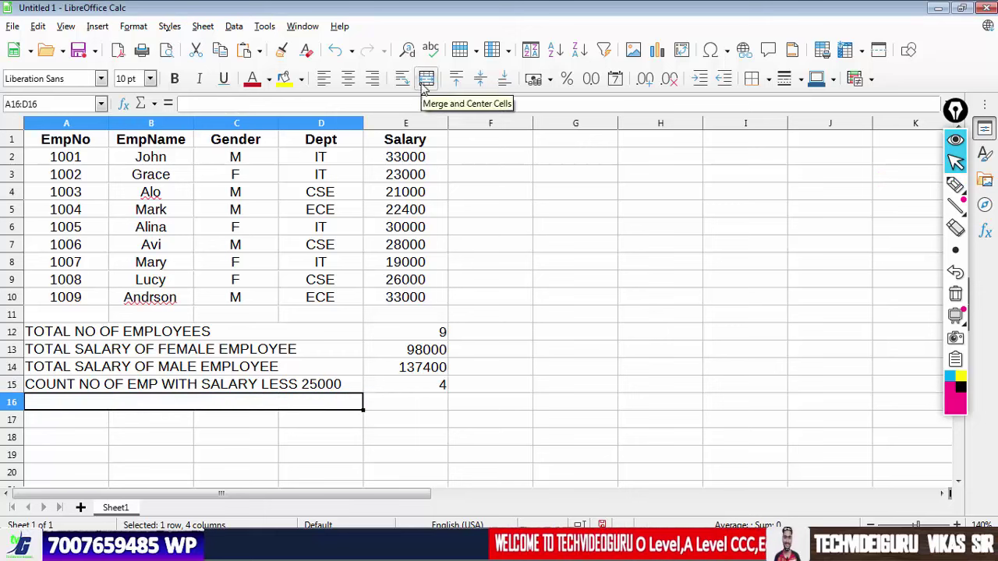
double_click(203, 405)
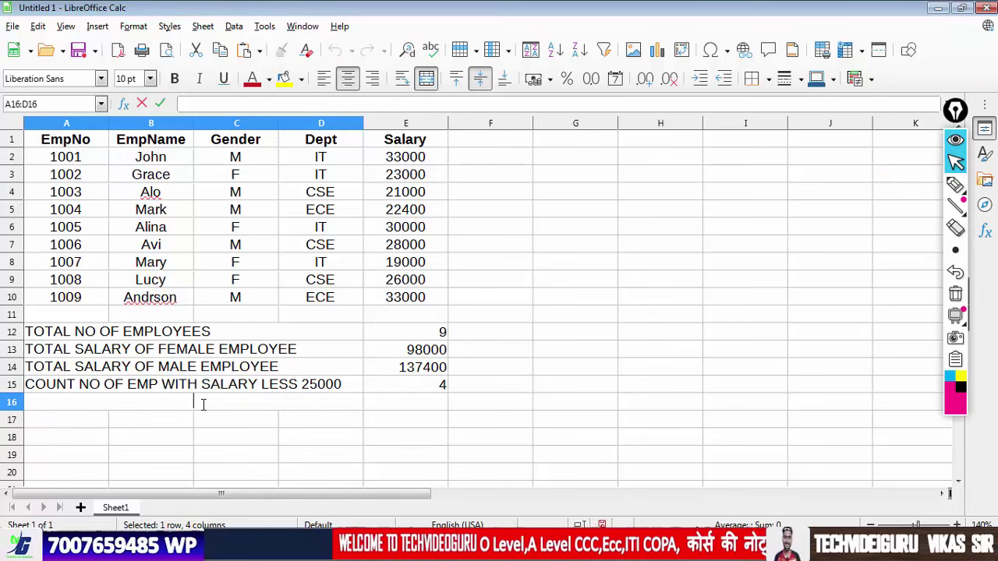
type("COUN")
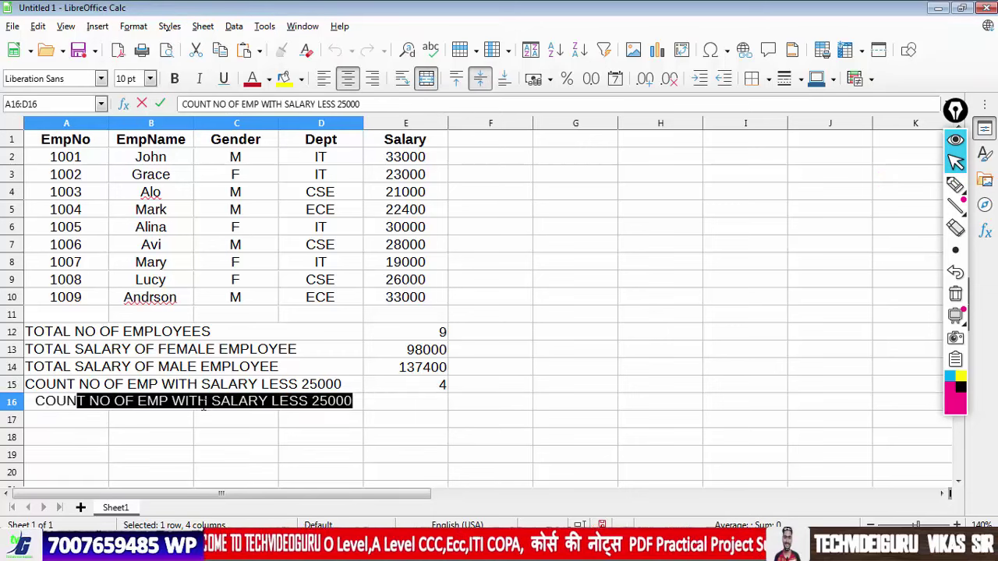
type("T ")
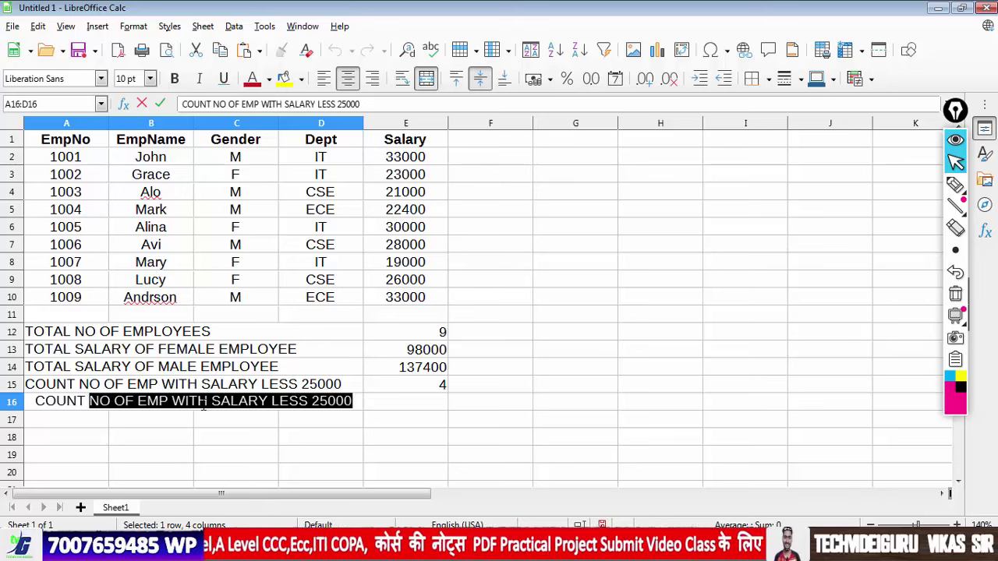
type("NO OF FEMALE")
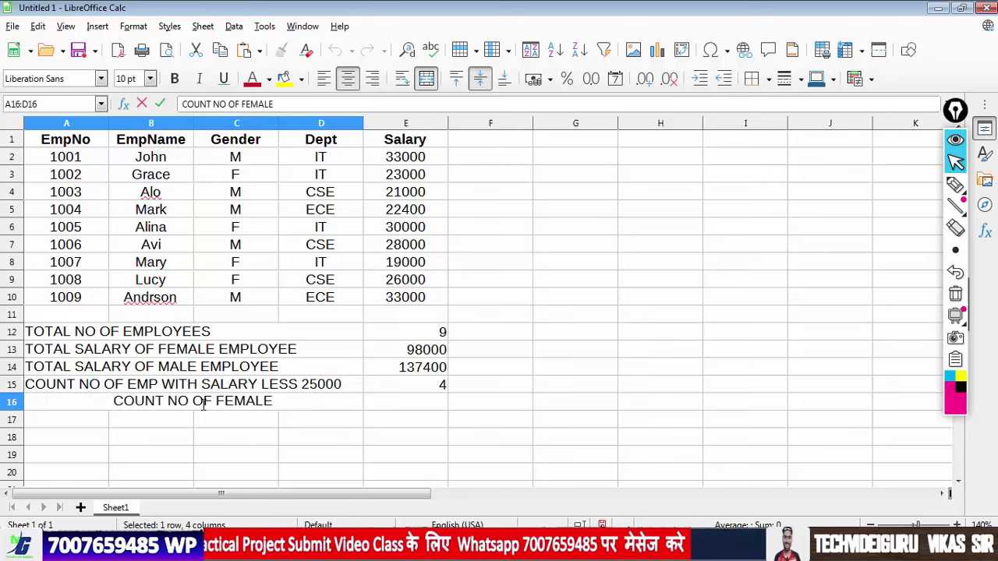
type(" IT")
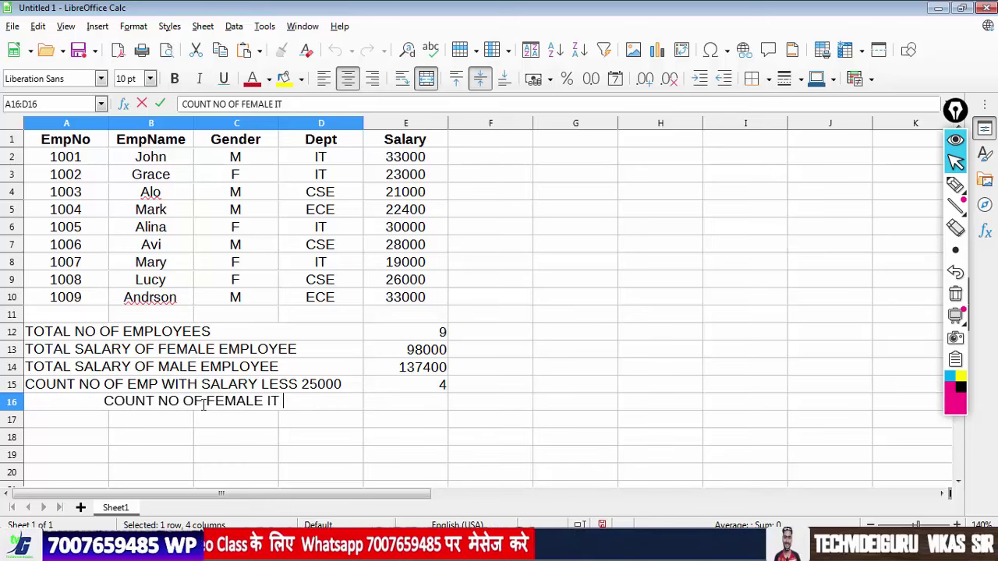
type(" WOKRING")
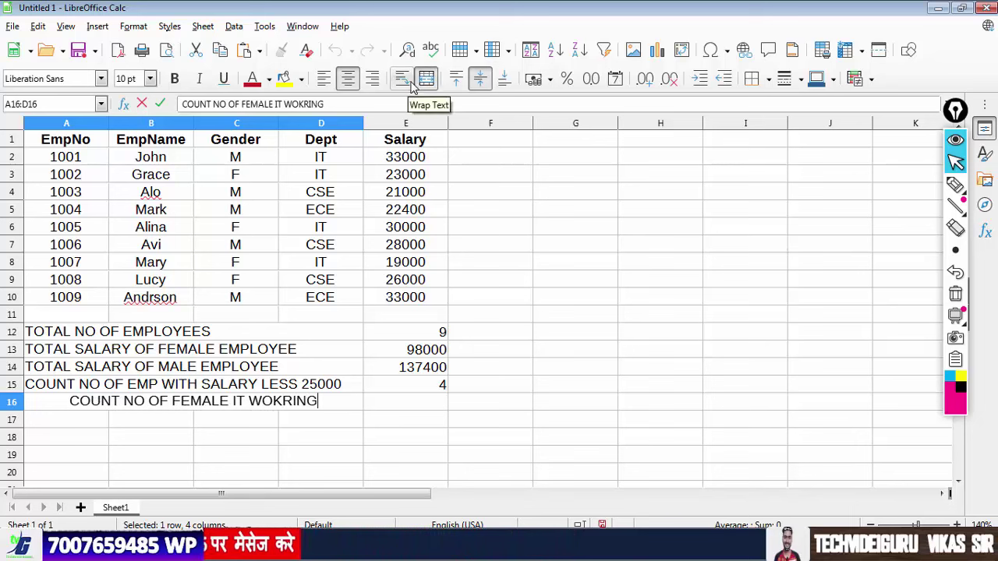
left_click(323, 78)
left_click(402, 402)
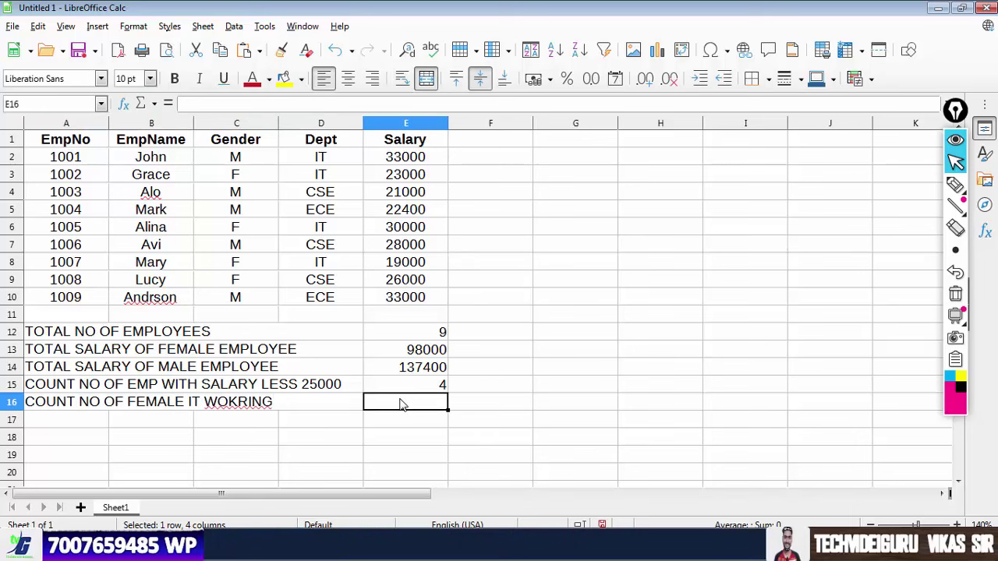
left_click(246, 410)
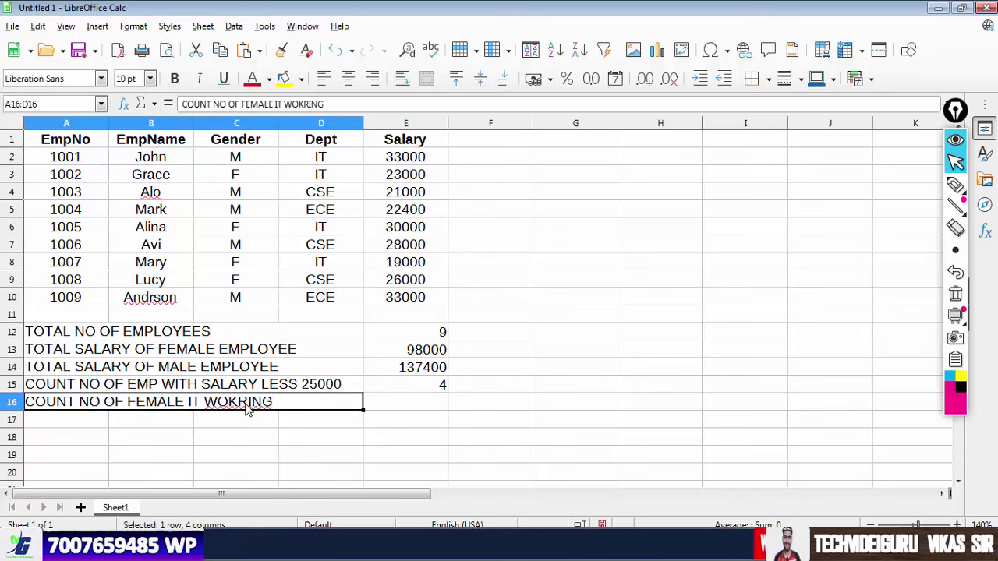
double_click(247, 411)
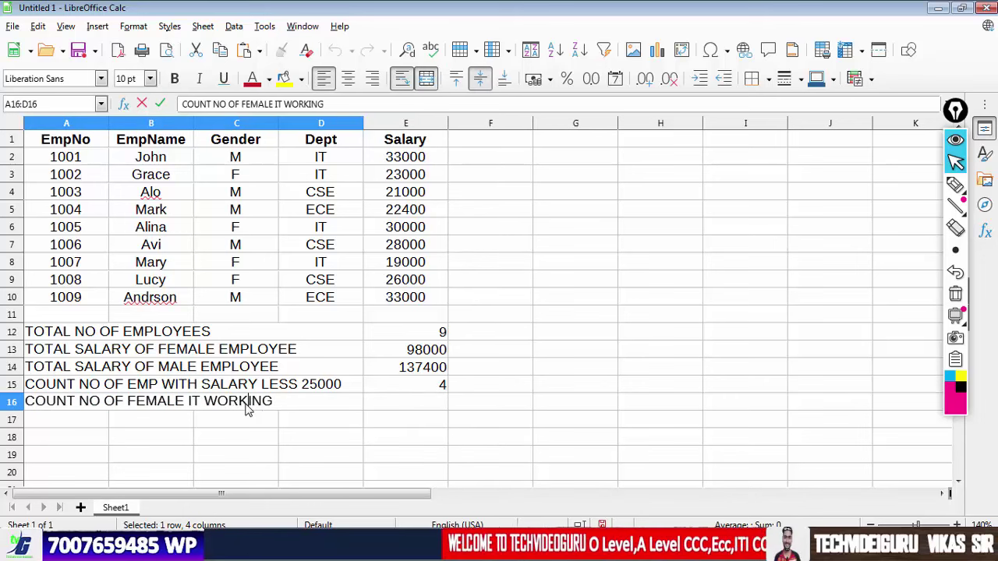
Step: Start a COUNTIFS formula in E16 for the number of female employees working in IT
left_click(421, 409)
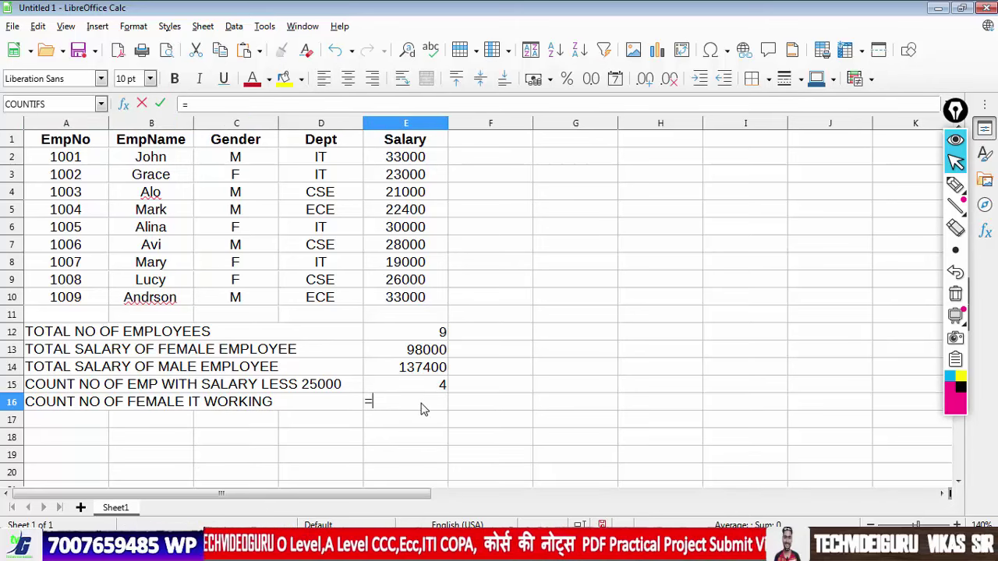
type("=COUNTIFS")
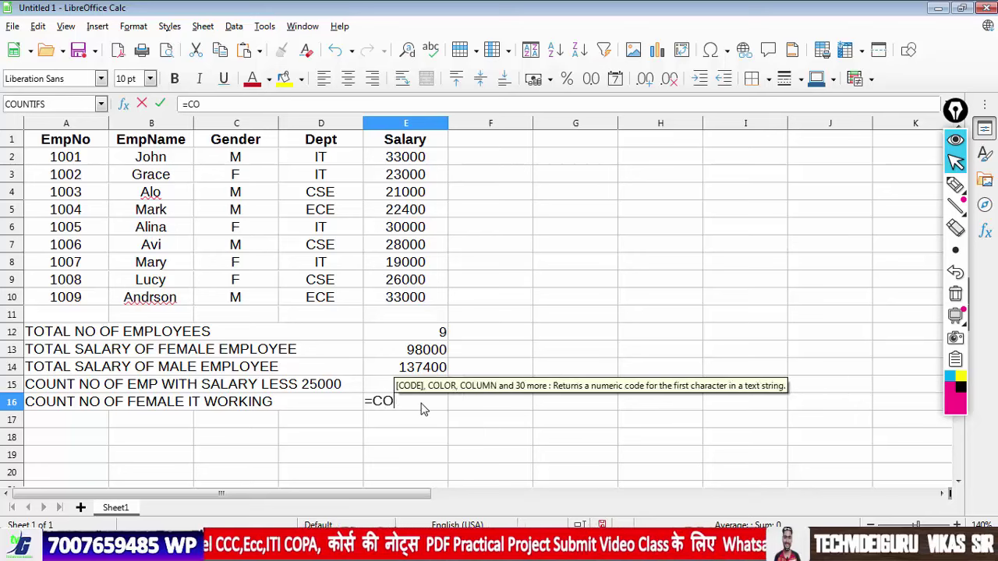